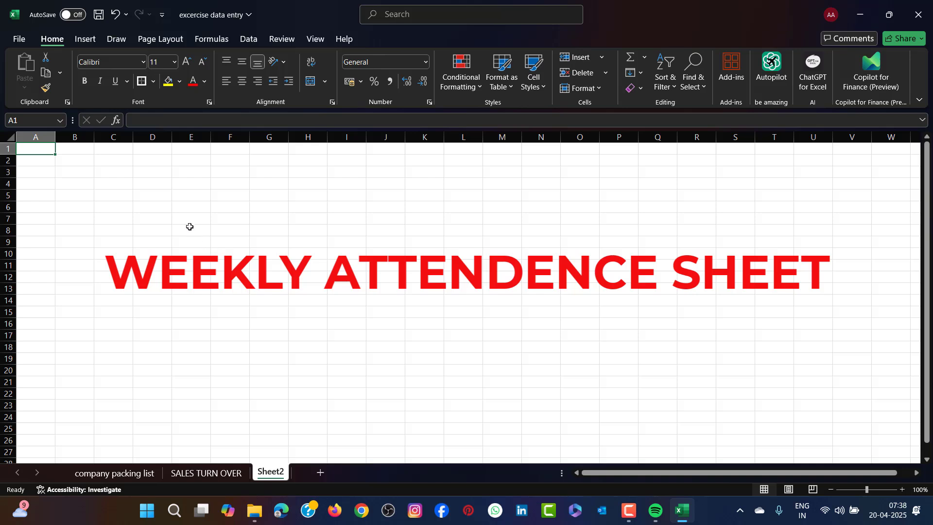
- Insert black shadowed WordArt on Sheet2 reading "WEEKLY ATTENDENCE SHEET"
click(91, 38)
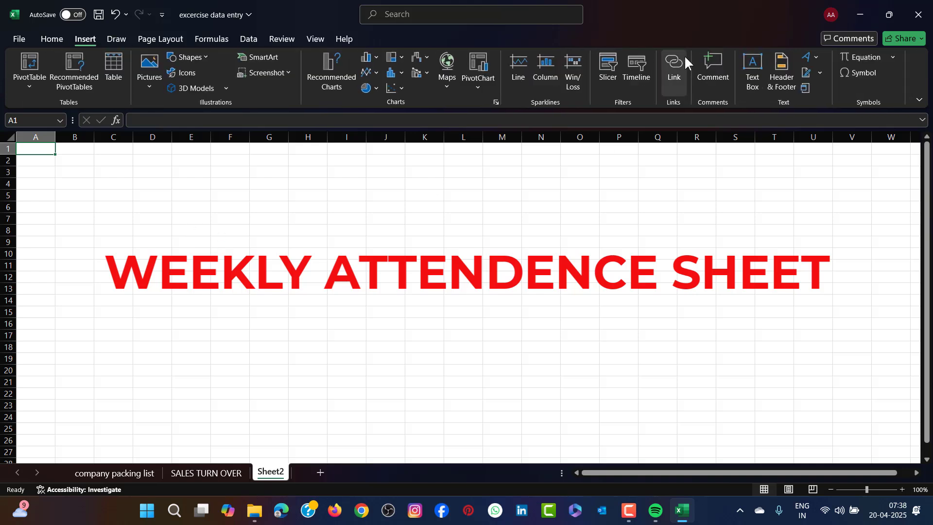
click(808, 56)
click(773, 90)
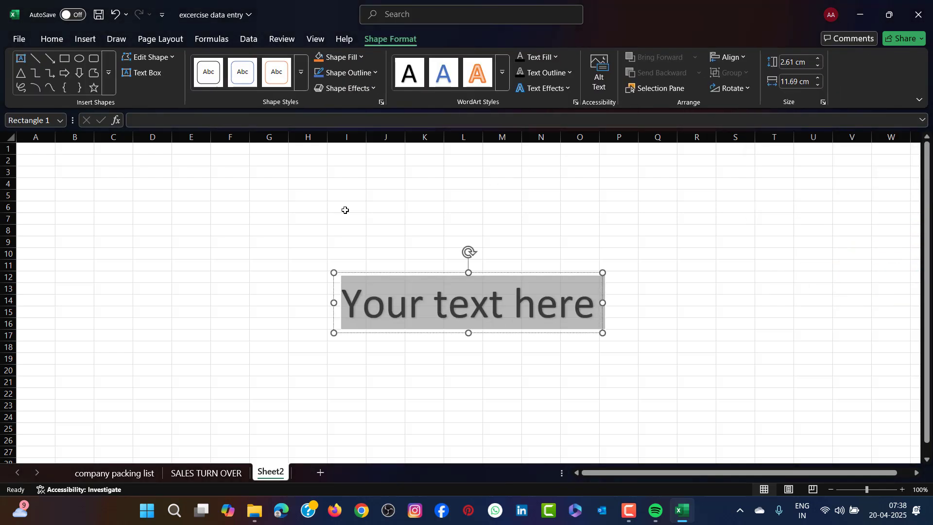
text(WEEL)
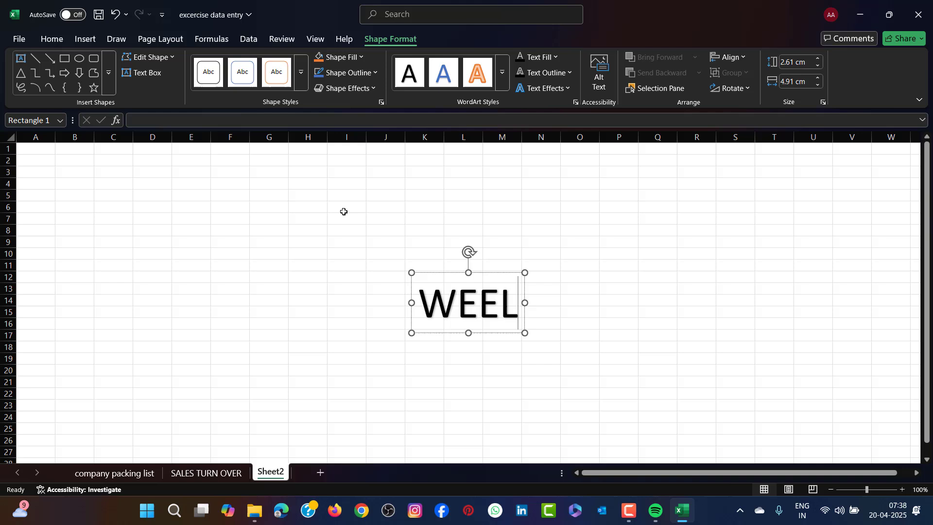
key(BackSpace)
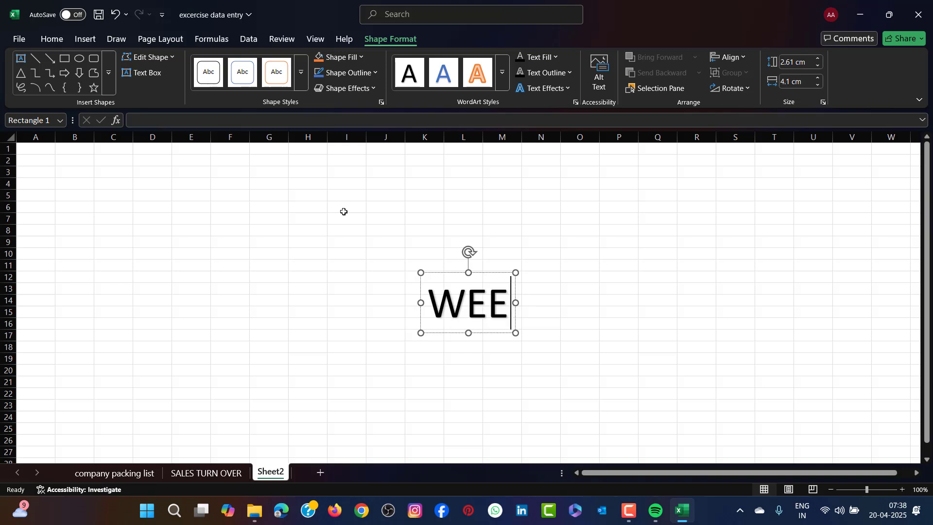
text(KLY ATTE)
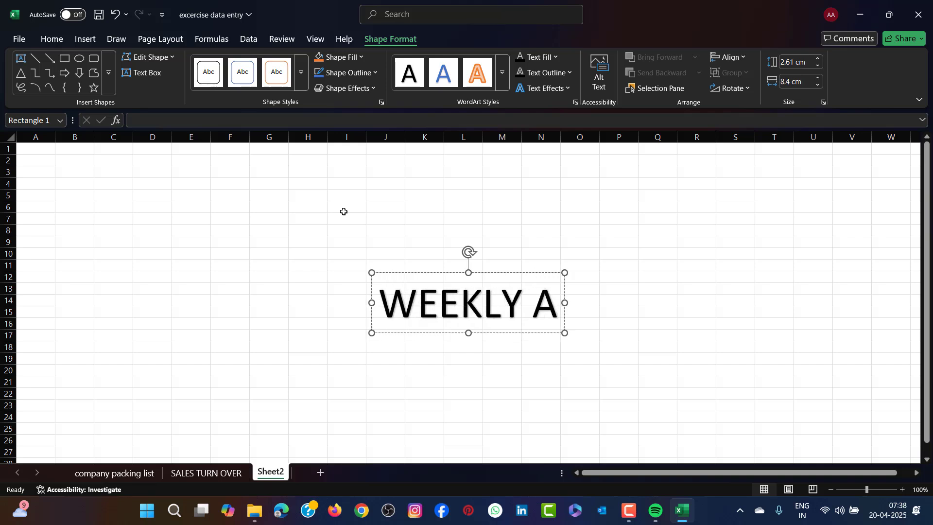
text(NDE)
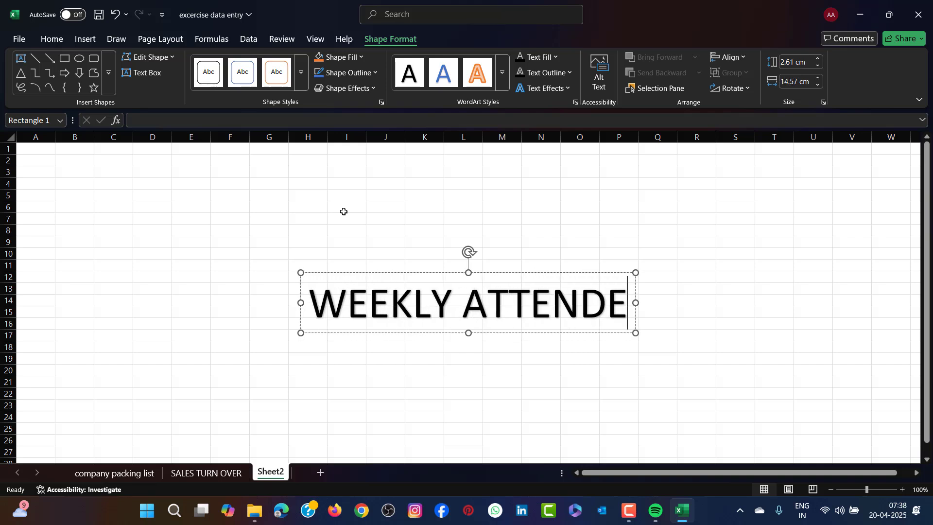
text(NCE SHHE)
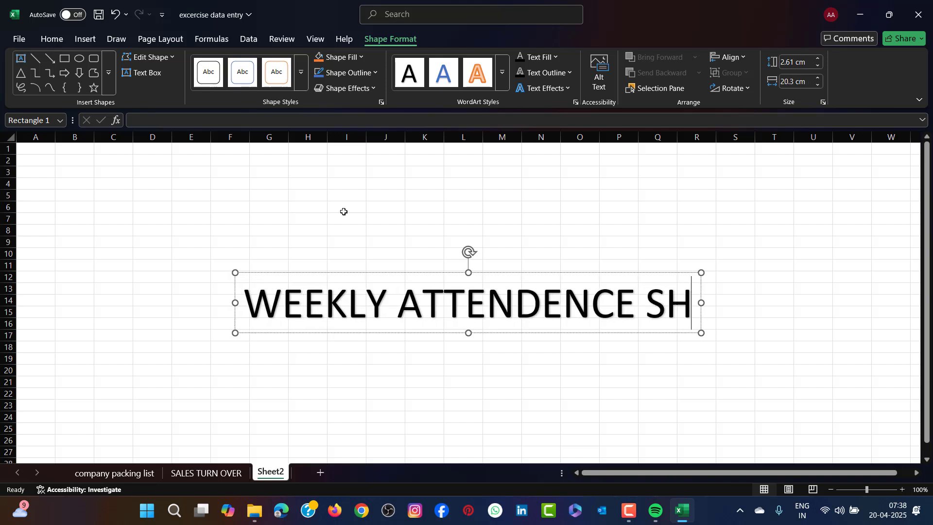
key(BackSpace)
key(BackSpace)
text(EET)
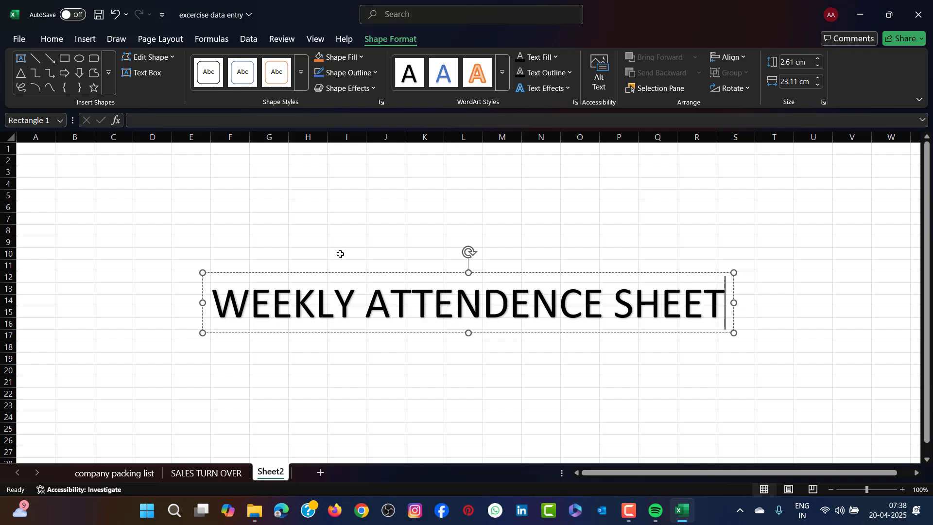
- Move the WordArt title up to the top of the sheet, over rows 2 to 4
click(514, 342)
click(488, 315)
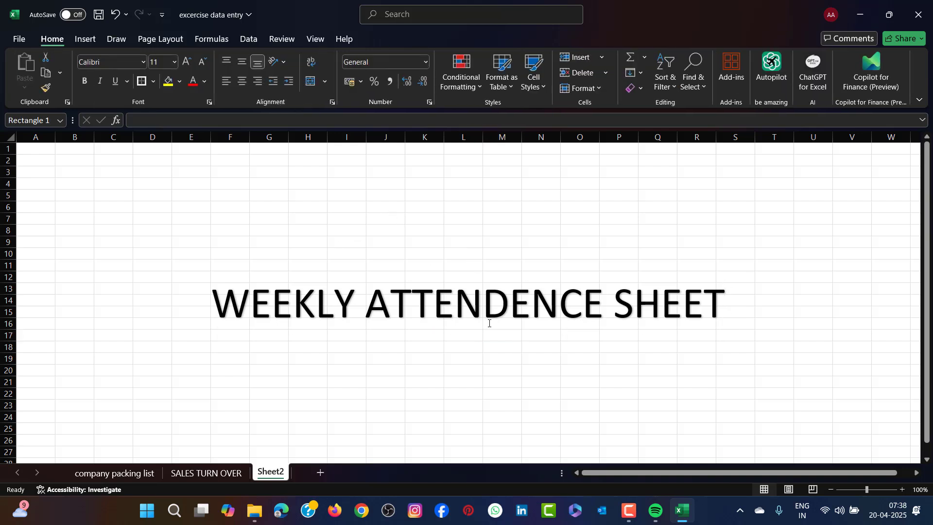
drag(455, 332, 463, 178)
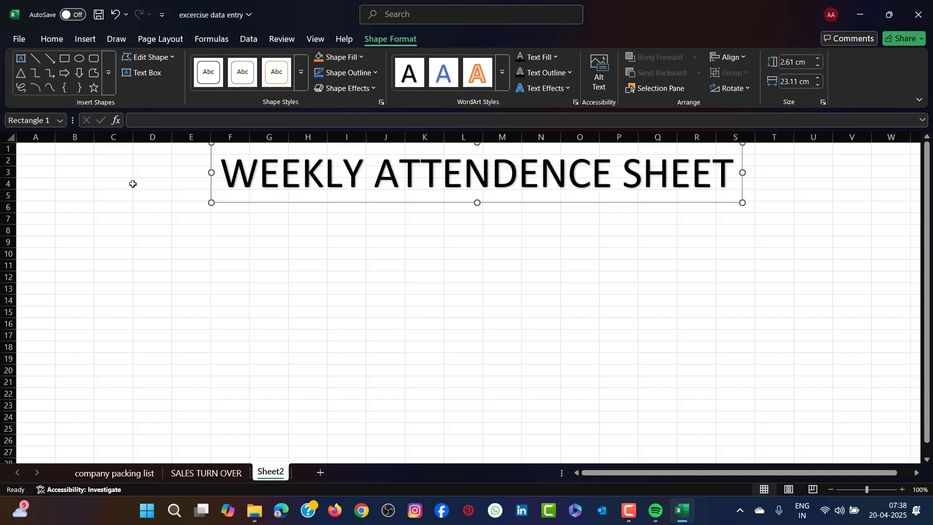
- Fill the range B2:W4 behind the title with standard yellow
drag(72, 158, 910, 189)
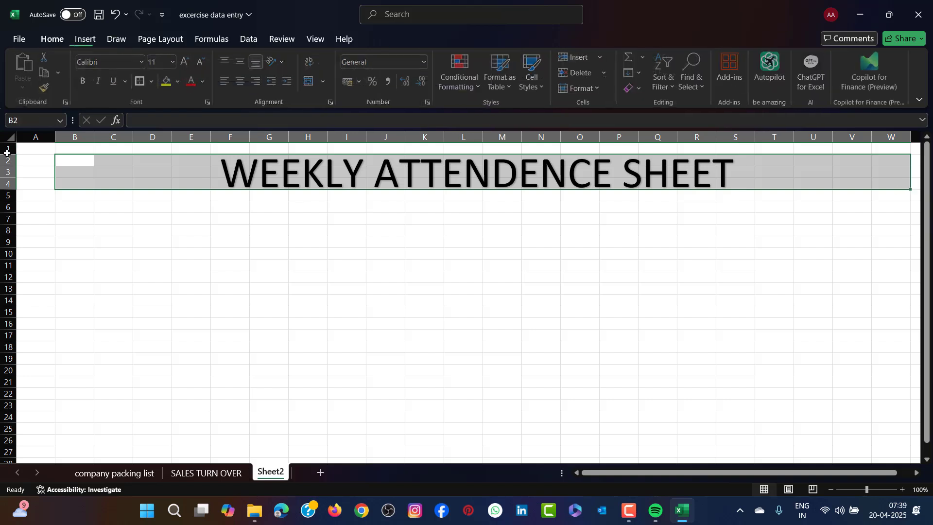
click(179, 82)
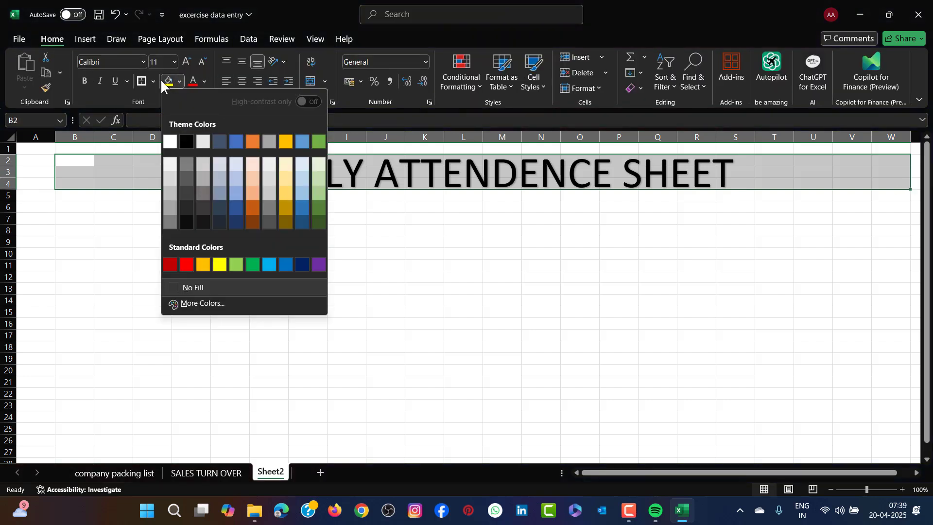
click(220, 265)
click(486, 267)
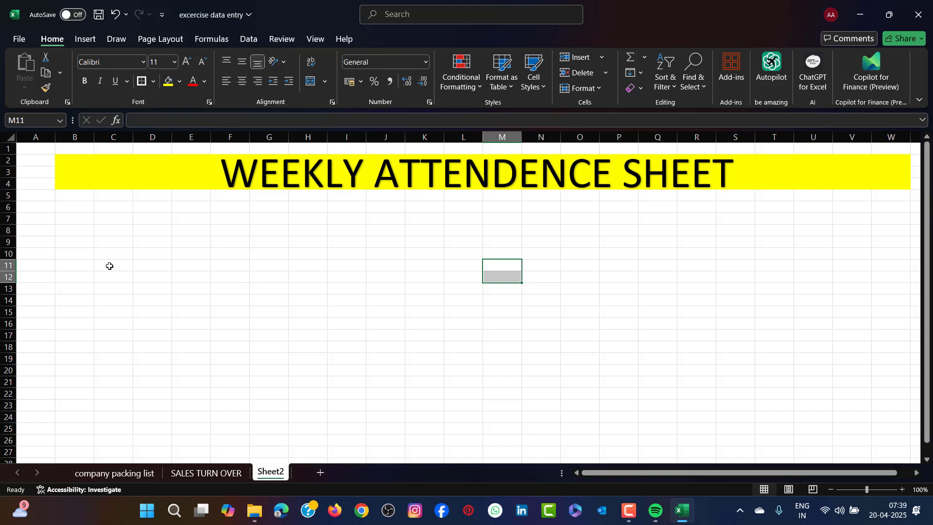
- Enter the headings "SR", "EPM. CODE" and "EMP. NAME" in cells C6, D6 and E6
click(122, 209)
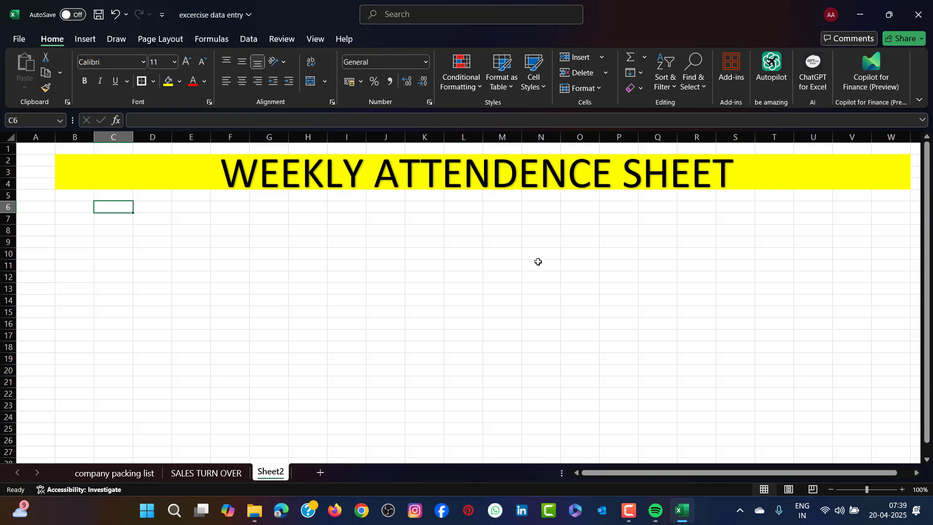
text(SR)
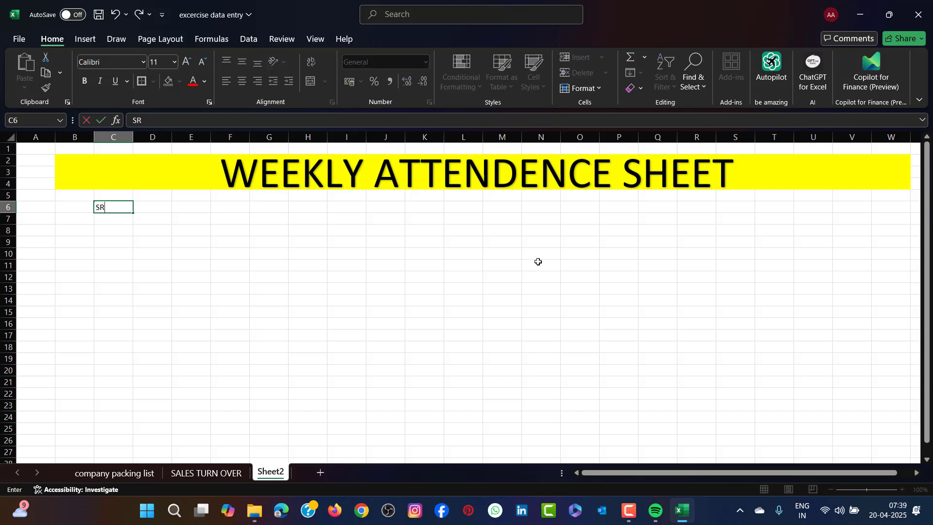
key(Tab)
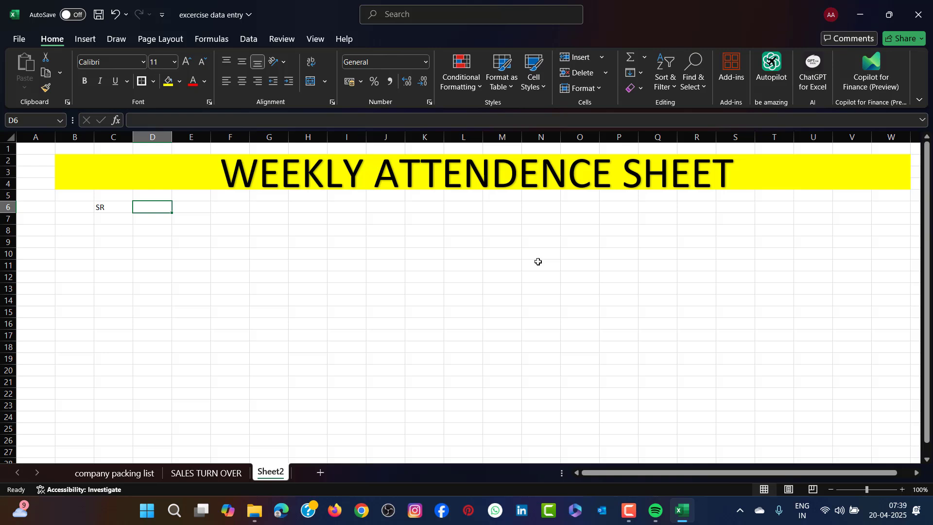
text(EPM)
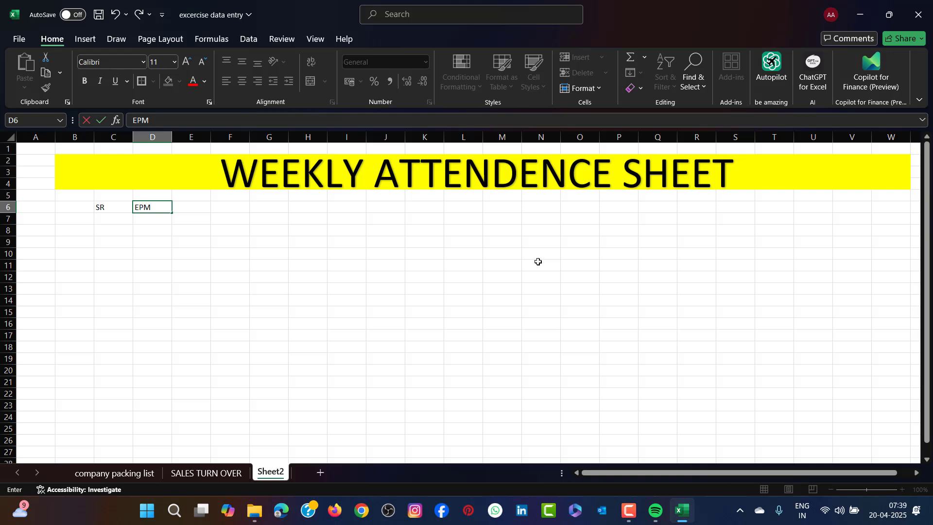
text(. CODE)
key(Tab)
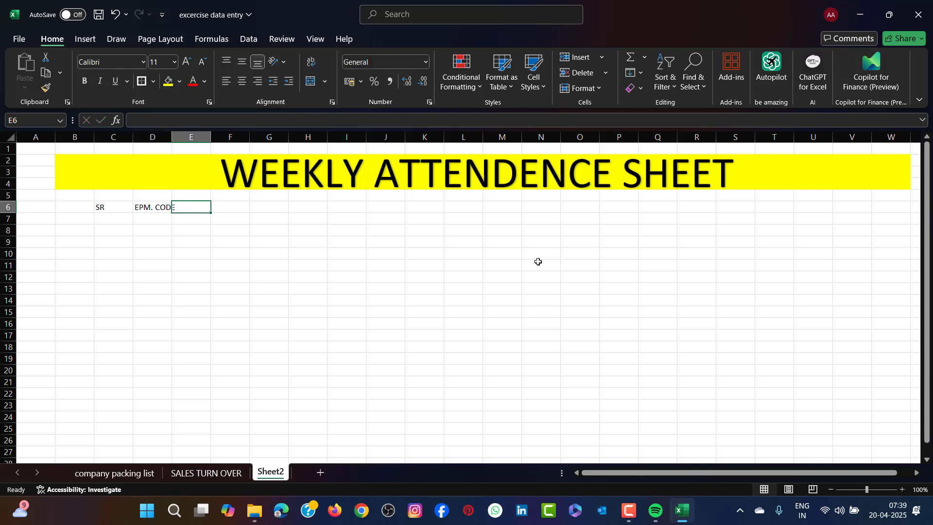
text(EMP)
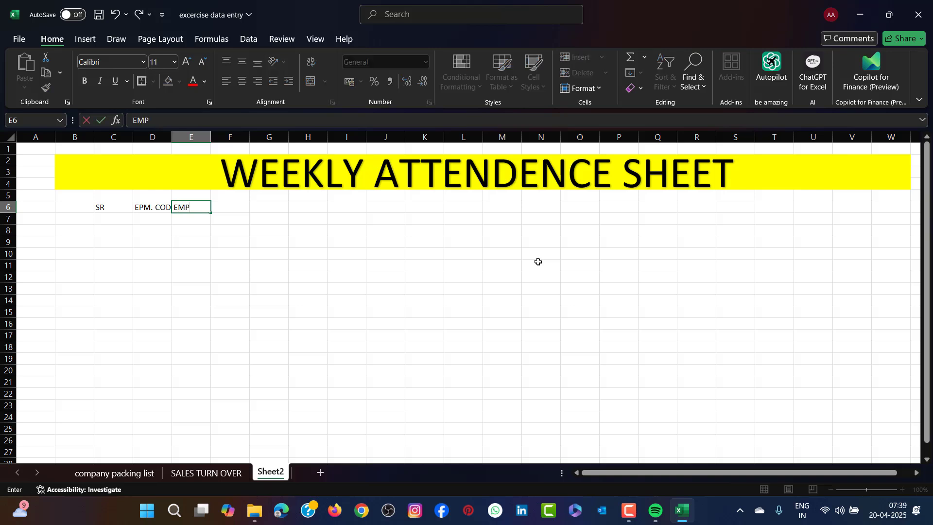
text(. NAME)
key(Tab)
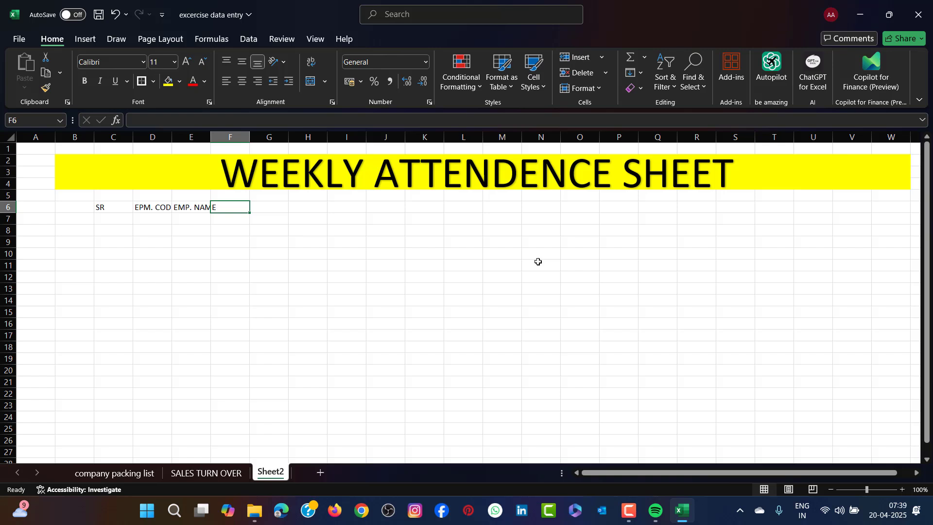
- Enter the weekday headings "MON" in F6 and "TUE" in G6
text(MO)
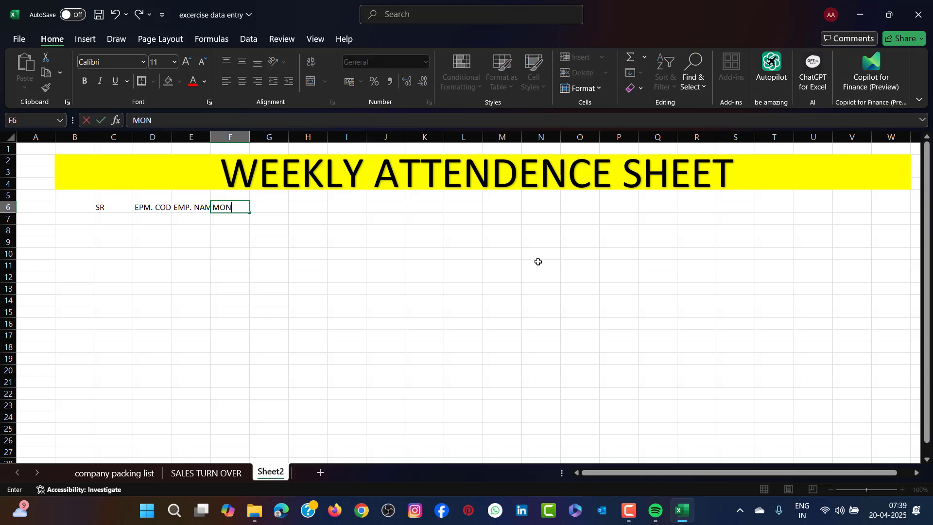
text(N TU)
key(BackSpace)
key(BackSpace)
key(Tab)
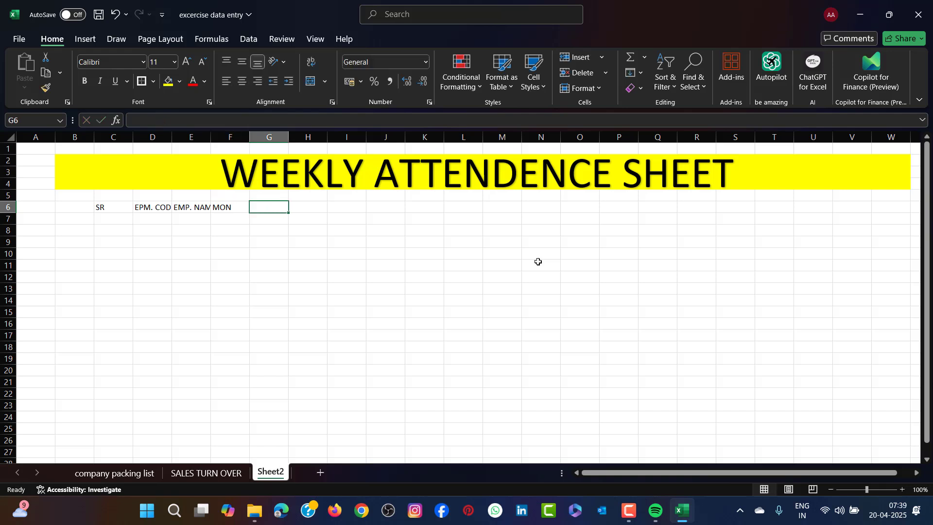
text(TUES)
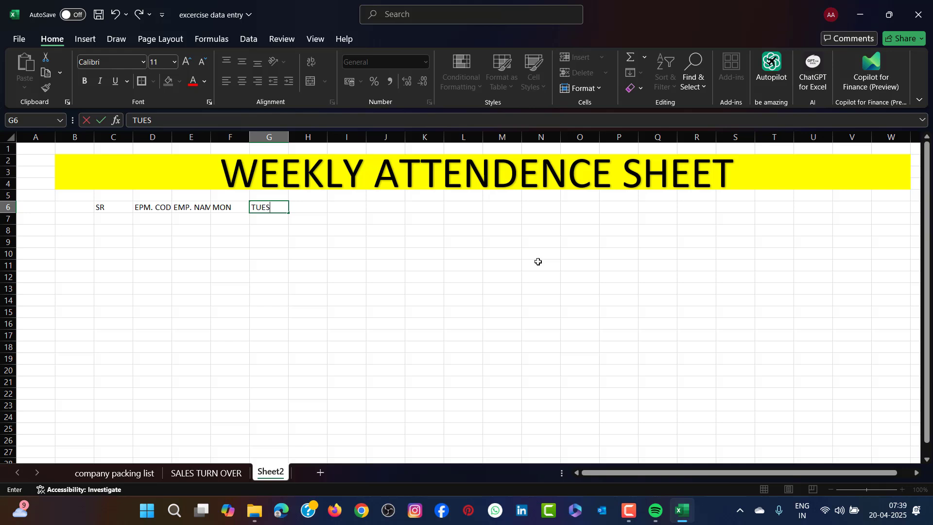
key(BackSpace)
click(331, 252)
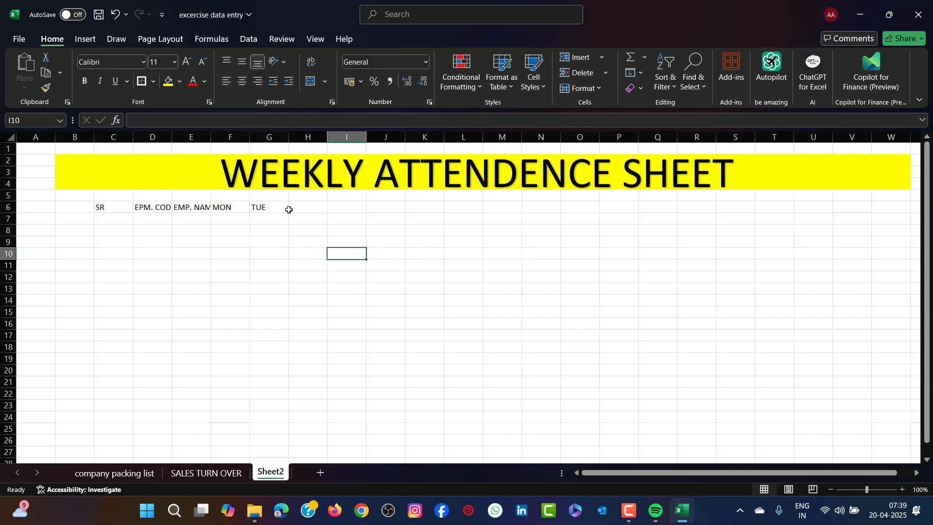
- Autofill the weekday series from TUE in G6 across to SUN in L6
click(280, 209)
click(278, 210)
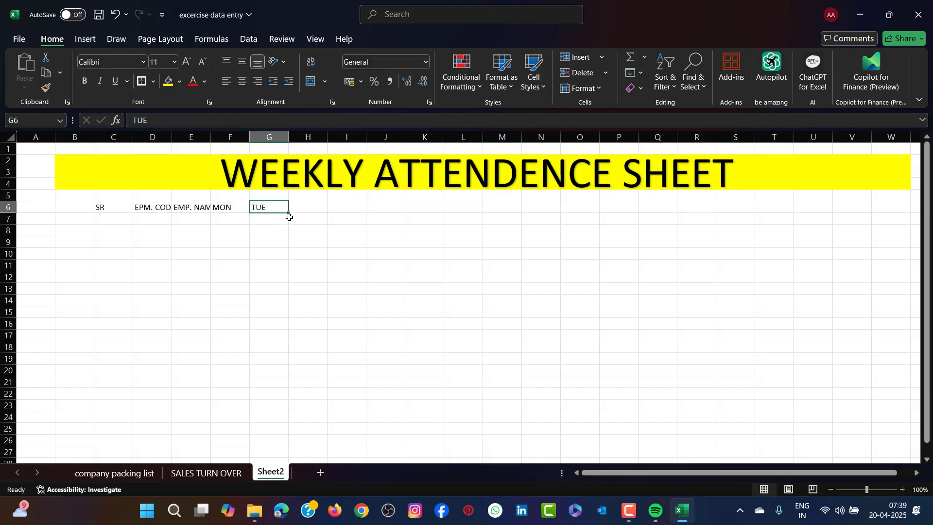
drag(289, 212, 498, 207)
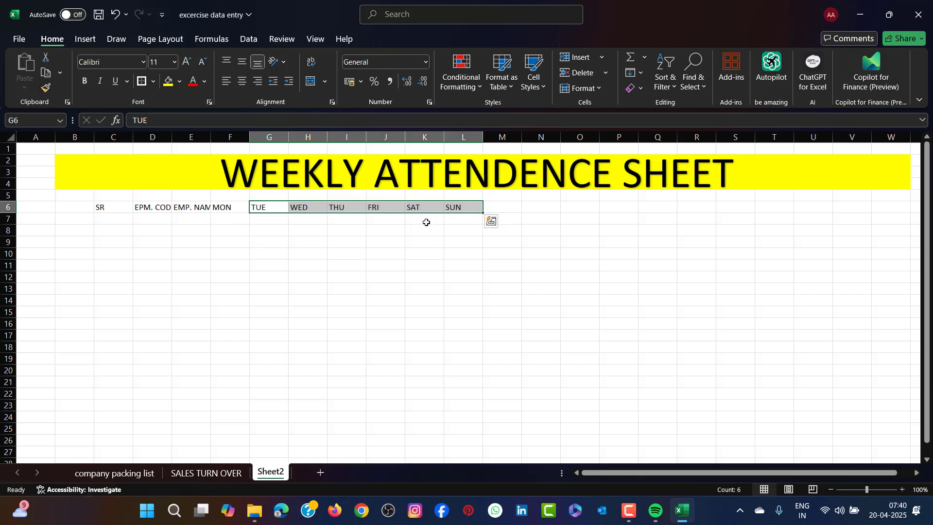
- Narrow column C slightly, widen column D to fit its heading, and make column E wide enough for employee names
drag(210, 135, 228, 134)
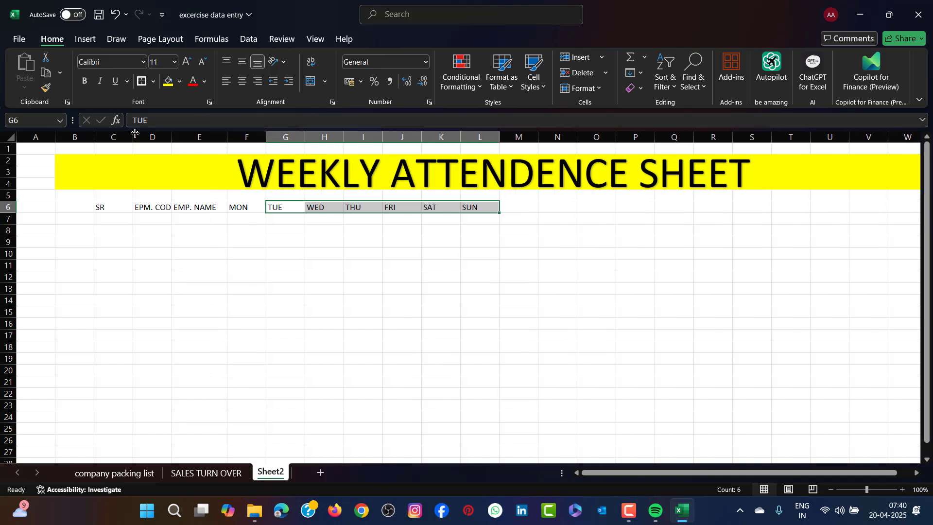
drag(134, 138, 175, 139)
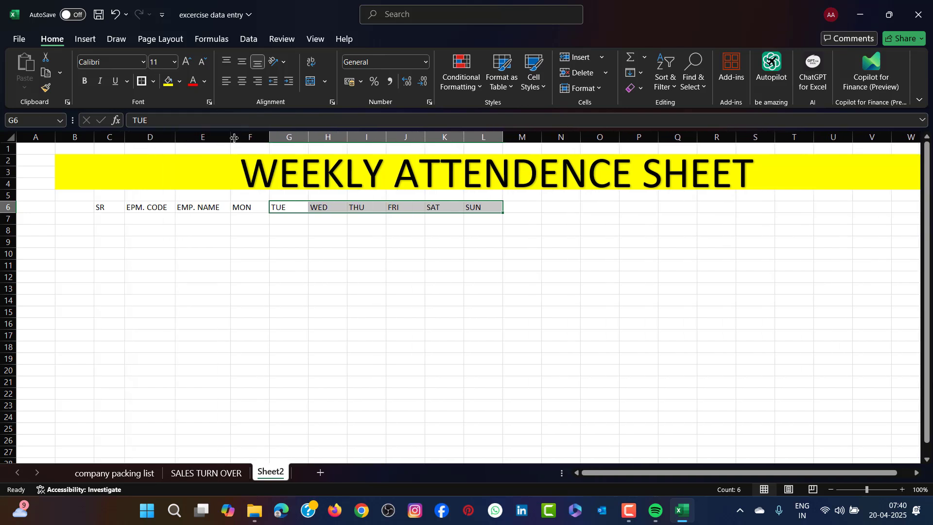
drag(232, 138, 286, 134)
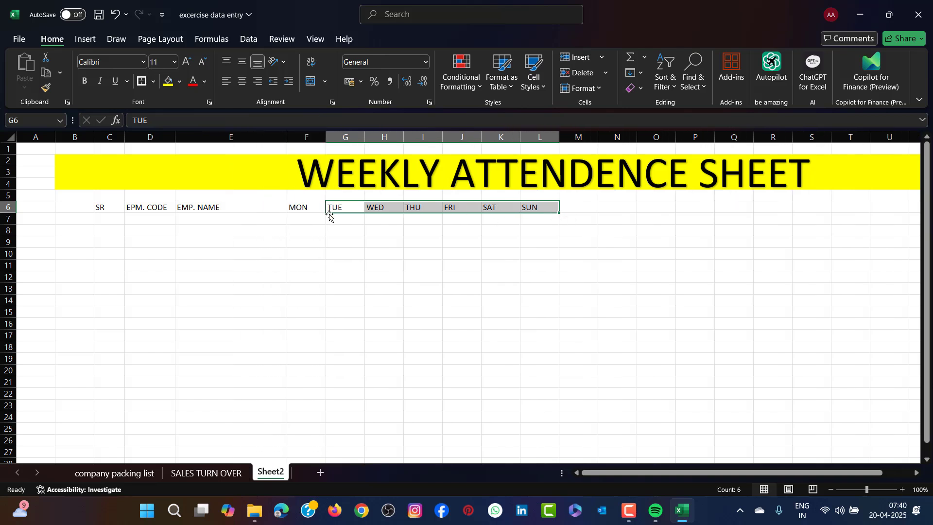
- Enter the headings "PRESENT DAYS" in M6 and "WORKING DAYS" in N6
drag(331, 209, 523, 208)
click(584, 205)
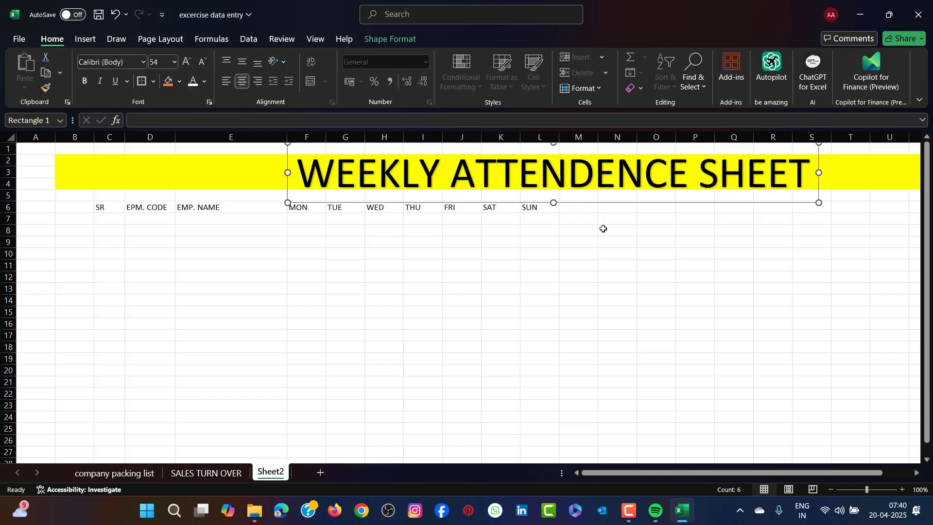
click(579, 209)
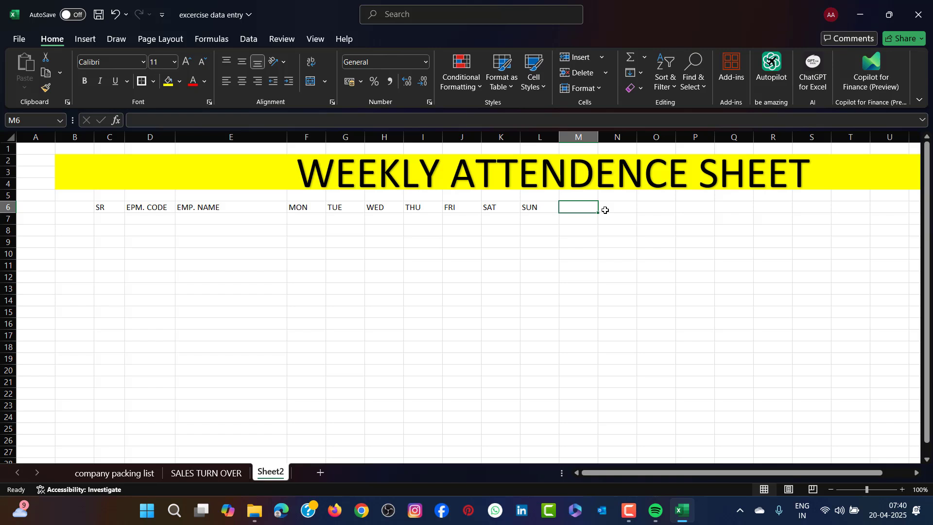
text(P)
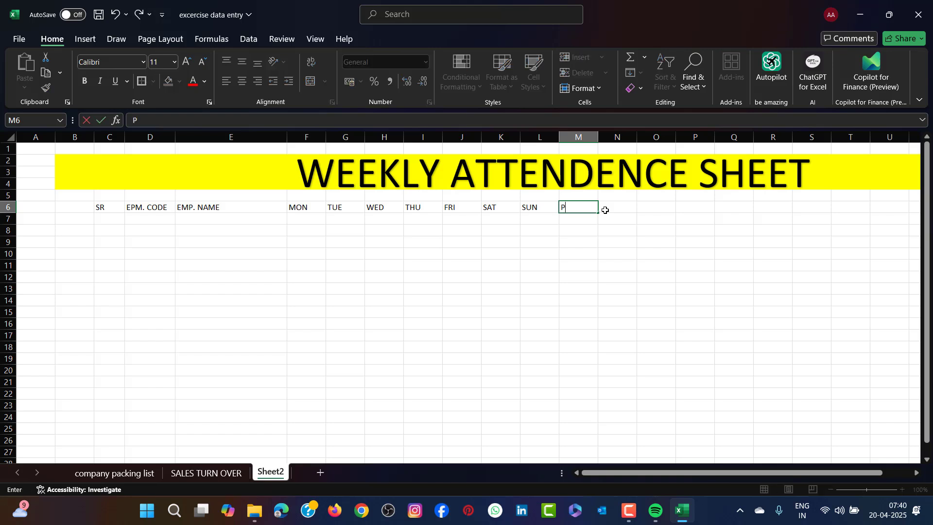
text(RESENT DAYS)
click(606, 210)
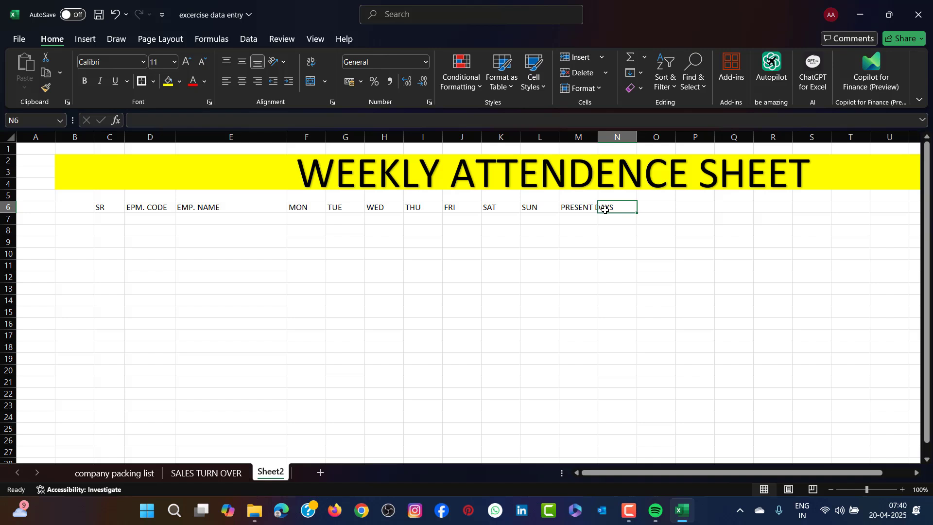
text(WORKING )
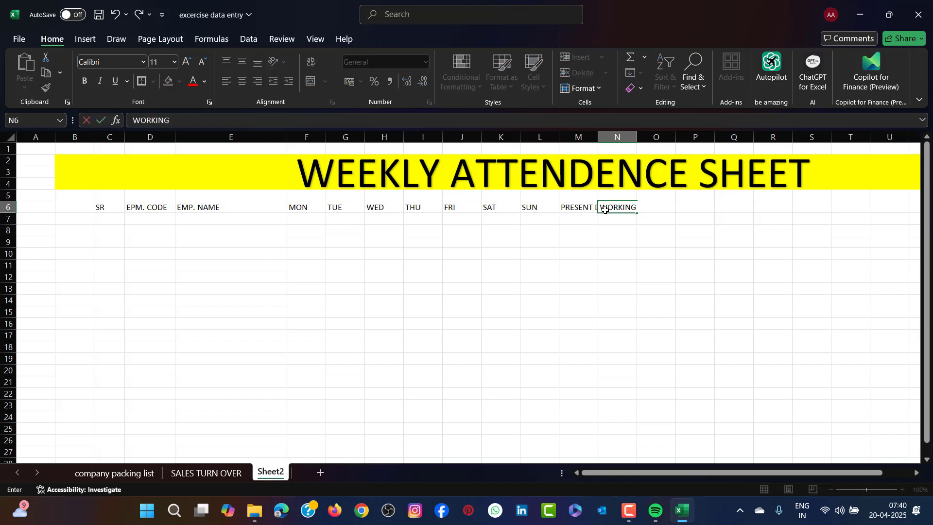
text(DAYS)
click(632, 251)
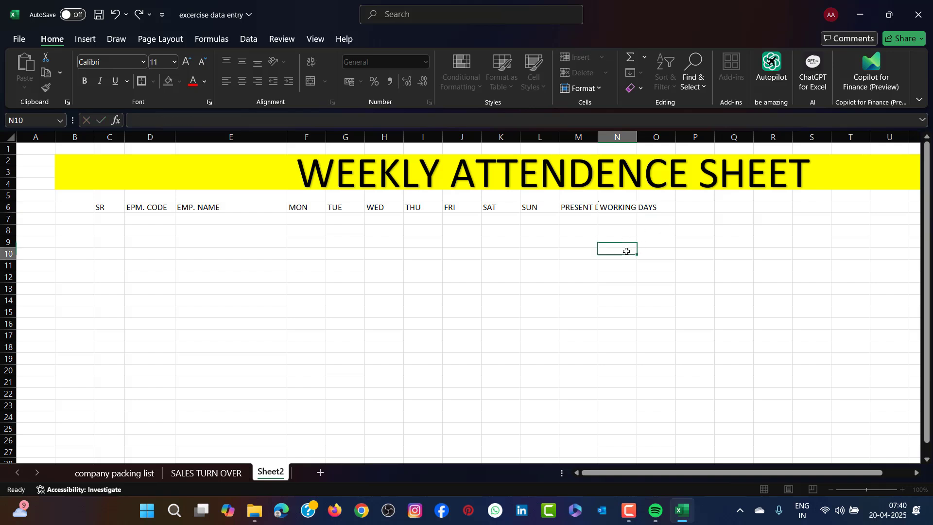
- Widen columns M and N so the PRESENT DAYS and WORKING DAYS headings fit
click(568, 218)
drag(598, 137, 715, 141)
click(592, 314)
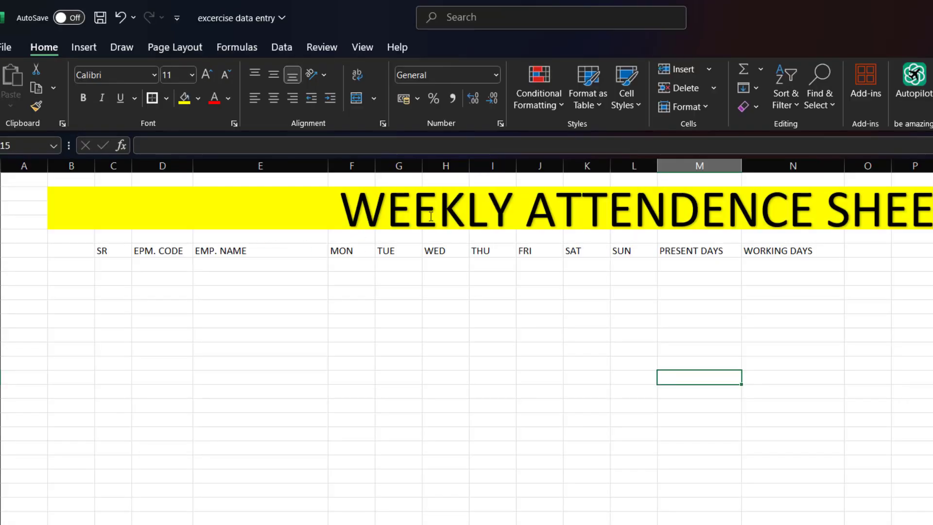
- Move the WEEKLY ATTENDENCE SHEET title text box left so it sits centred over the headings within the yellow band
click(431, 217)
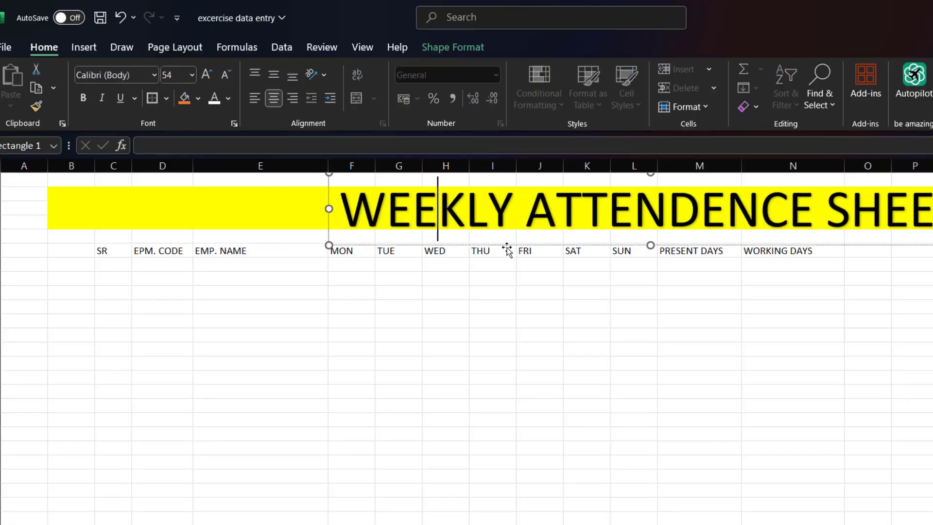
drag(507, 250, 406, 244)
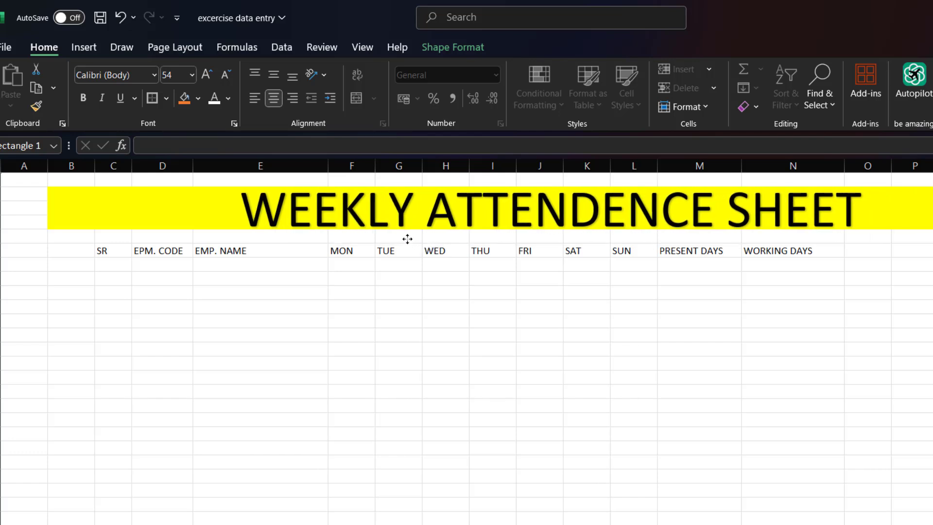
click(594, 308)
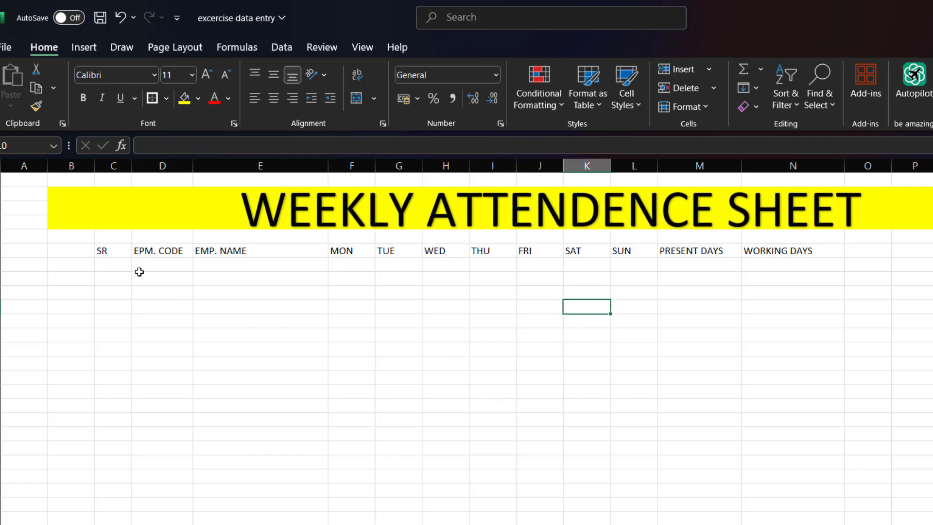
- Format the heading row C6:N6 with font size 12, bold text and centre alignment
drag(116, 250, 780, 250)
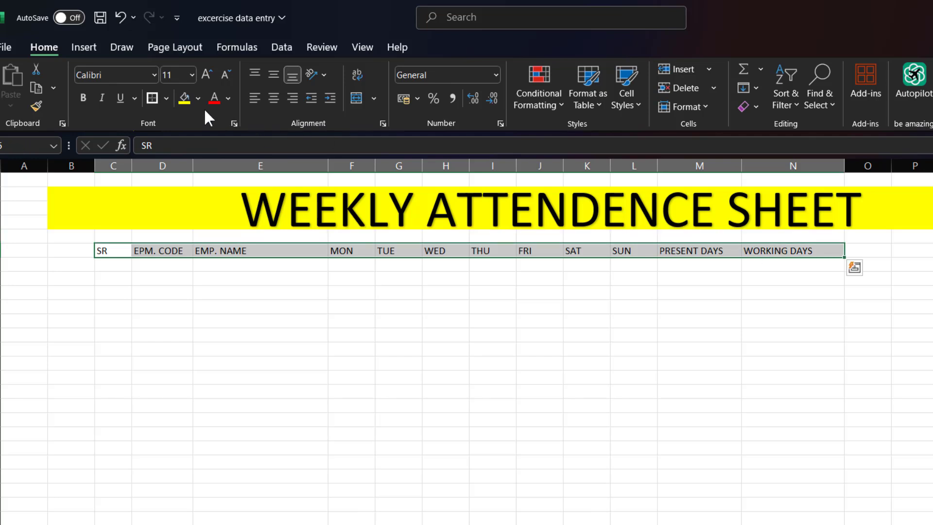
click(207, 75)
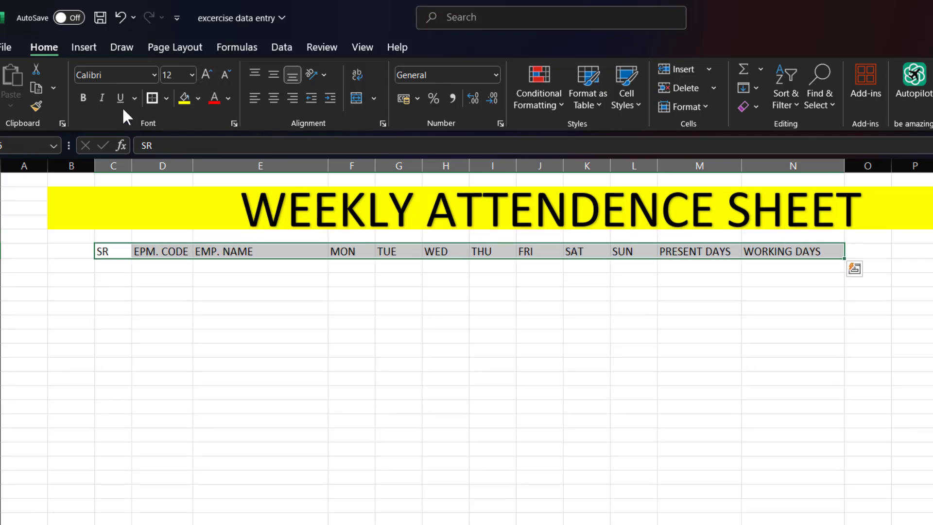
click(84, 97)
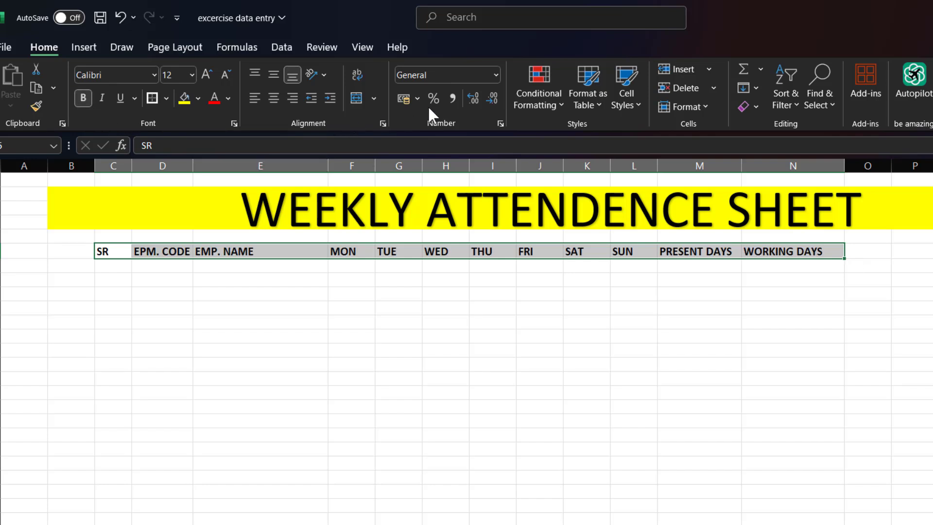
click(274, 99)
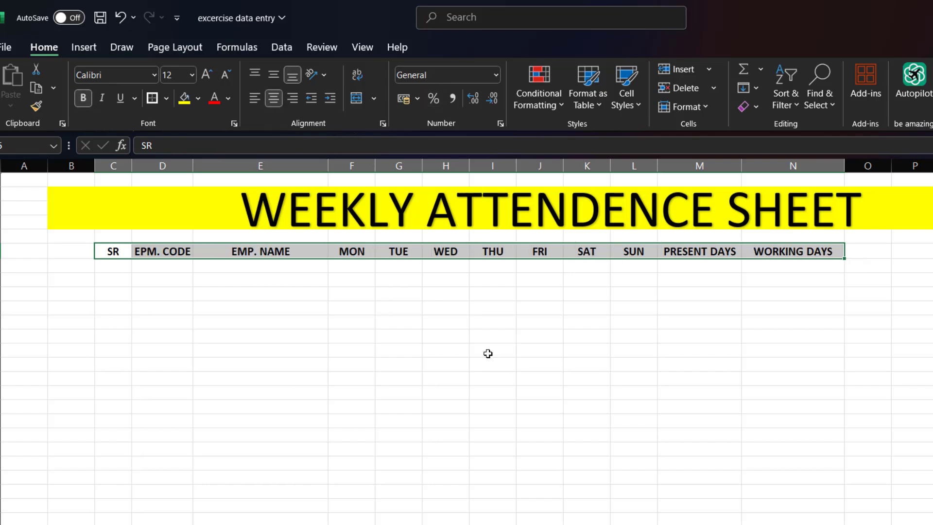
click(460, 350)
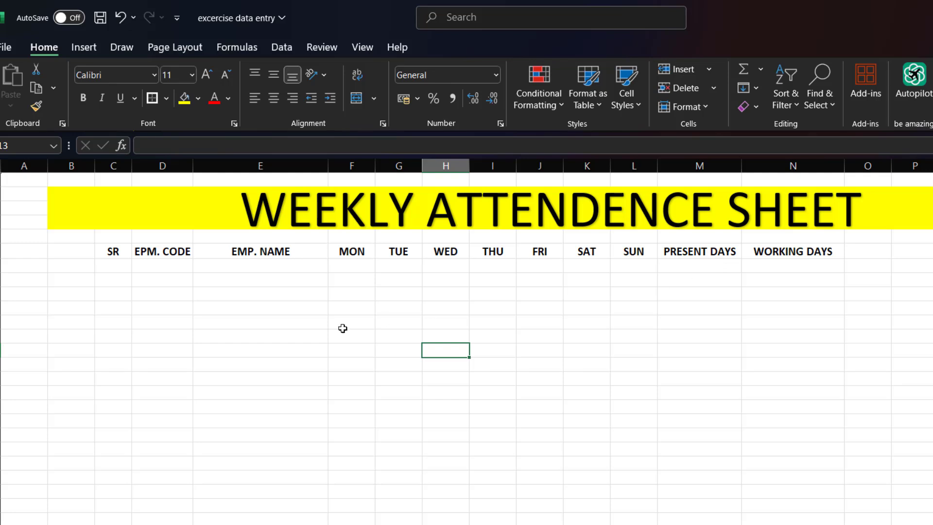
- Enter the serial numbers 1 to 5 under the SR heading in C7:C11
click(125, 270)
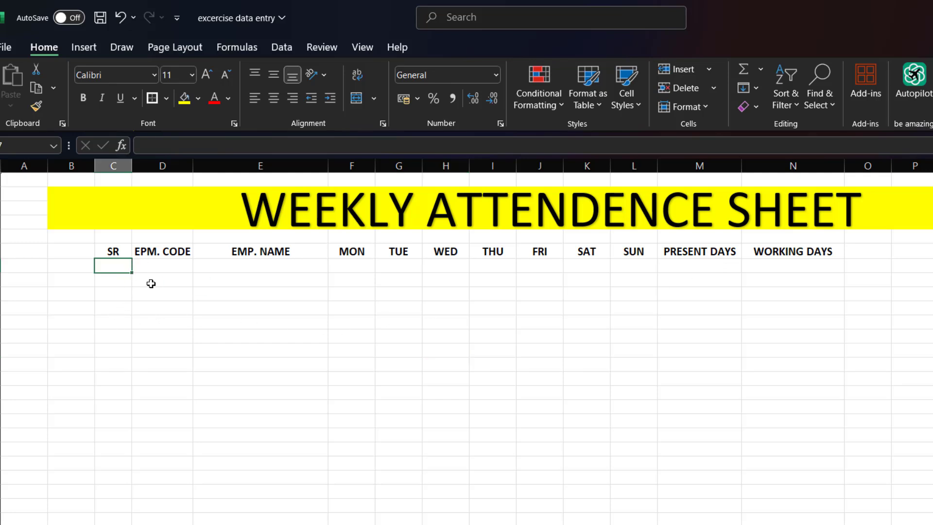
text(1)
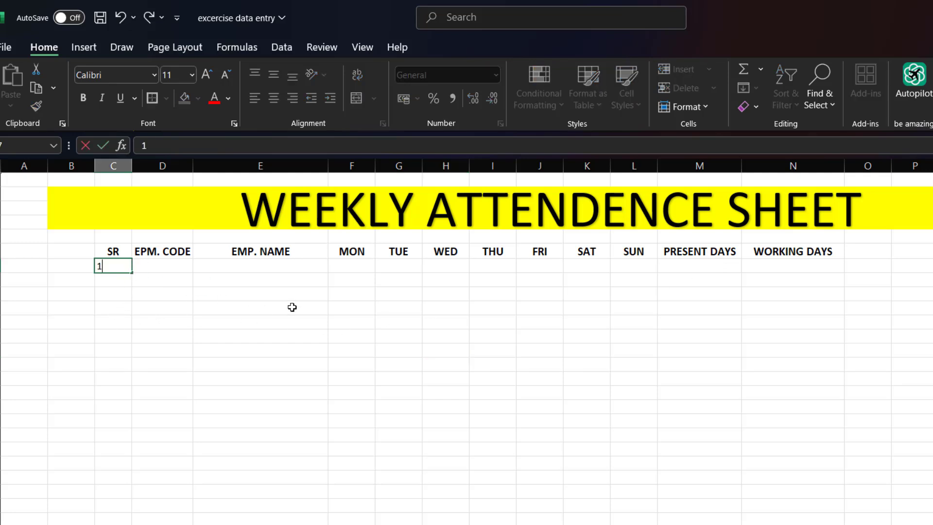
key(Return)
text(2)
key(Return)
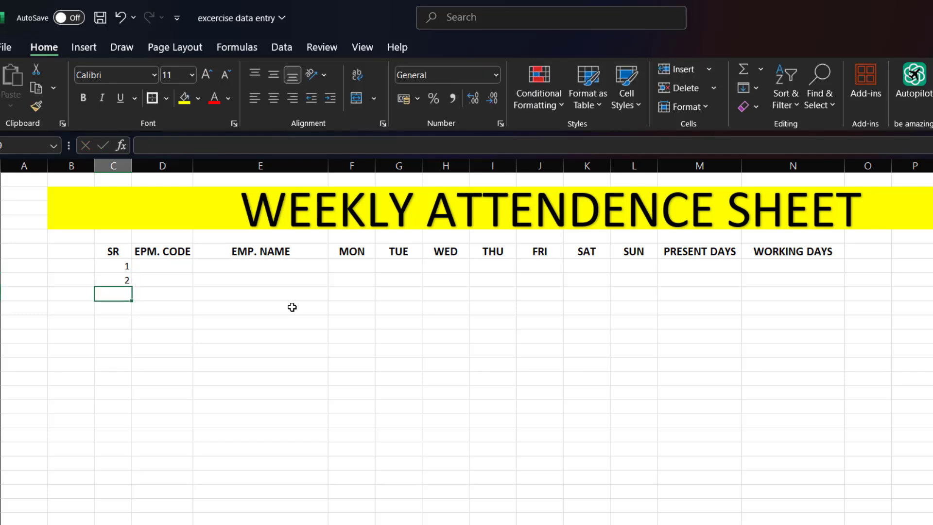
text(3)
key(Return)
text(4)
key(Return)
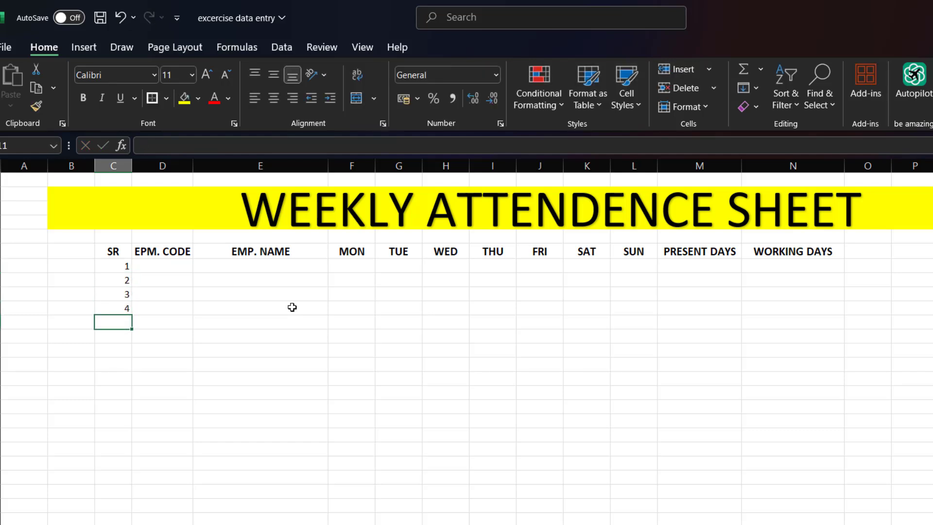
text(5)
key(Return)
- Widen column D slightly to fit its bold heading, and enter the first employee code "Emp-01" in D7
drag(193, 166, 199, 166)
click(146, 267)
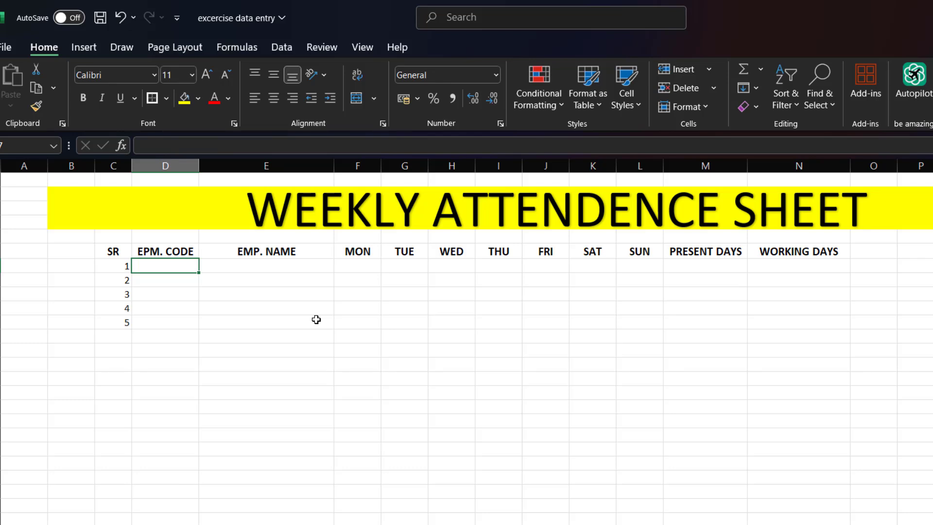
text(emp)
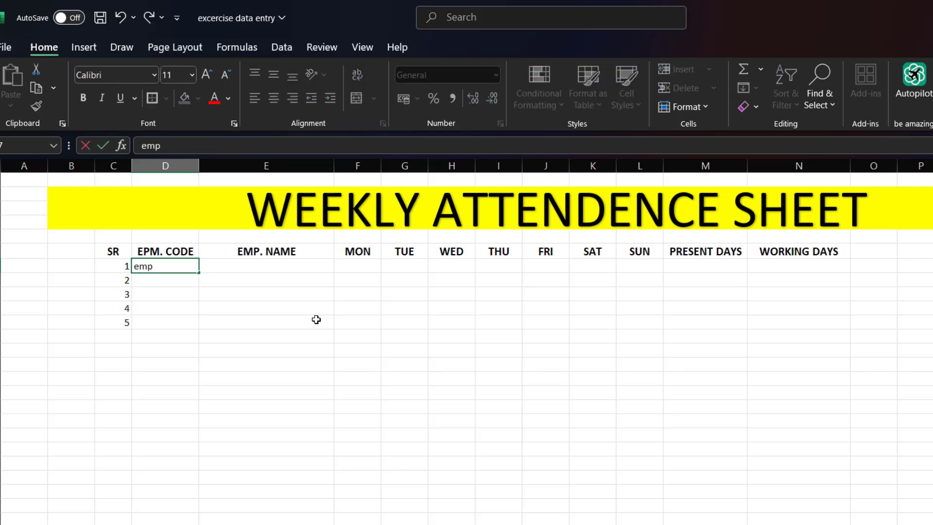
text(-01)
key(BackSpace)
key(BackSpace)
key(BackSpace)
key(BackSpace)
key(BackSpace)
text(Emp-01)
key(Return)
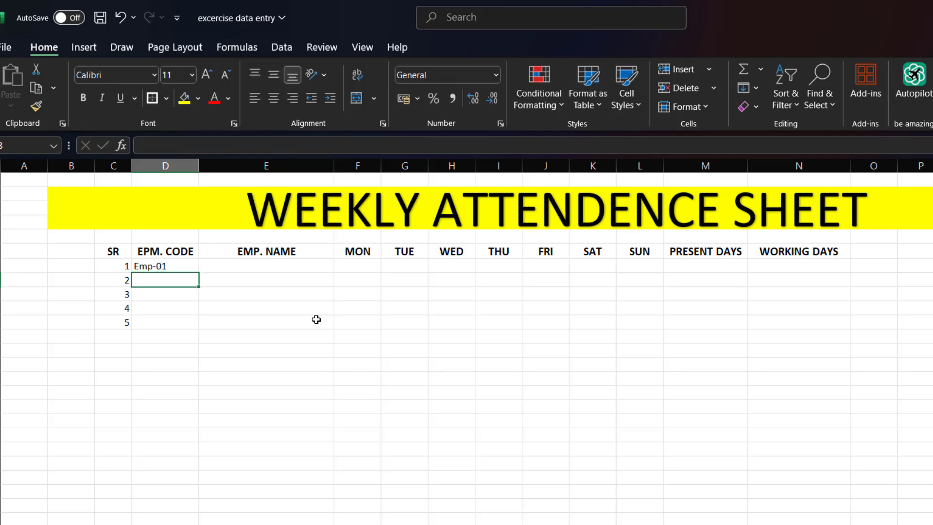
text(Emp-01)
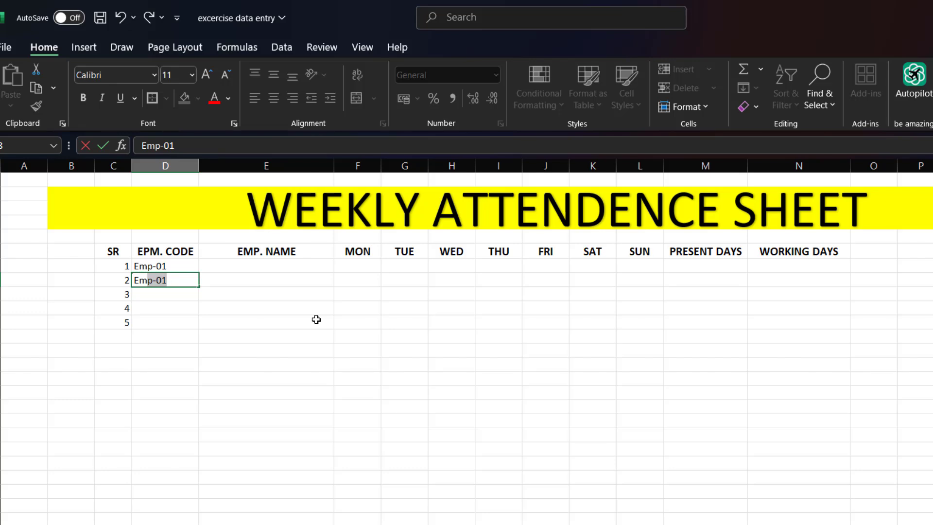
- Enter "Emp-02" in D8 and autofill the employee code series from D7:D8 down to D11
click(177, 280)
text(2)
drag(192, 265, 199, 328)
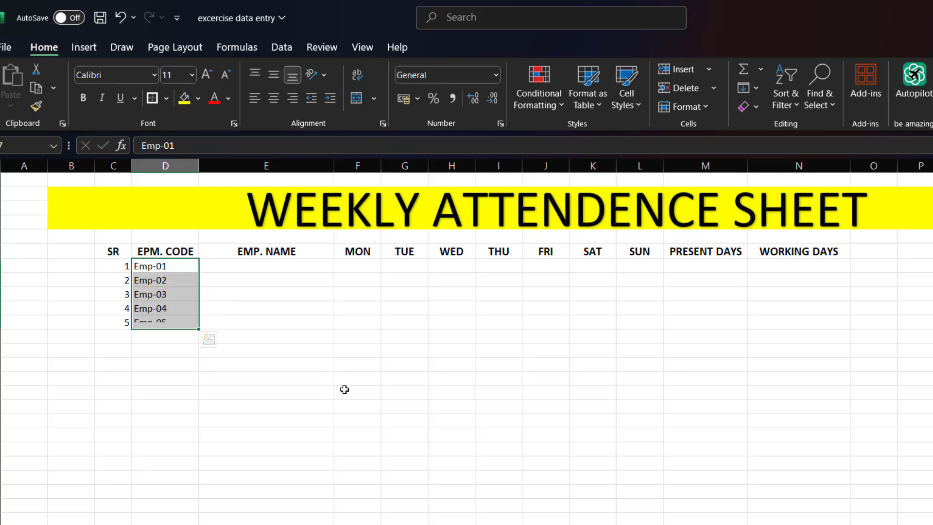
- Enter the full names of the first two employees in E7 and E8
click(225, 268)
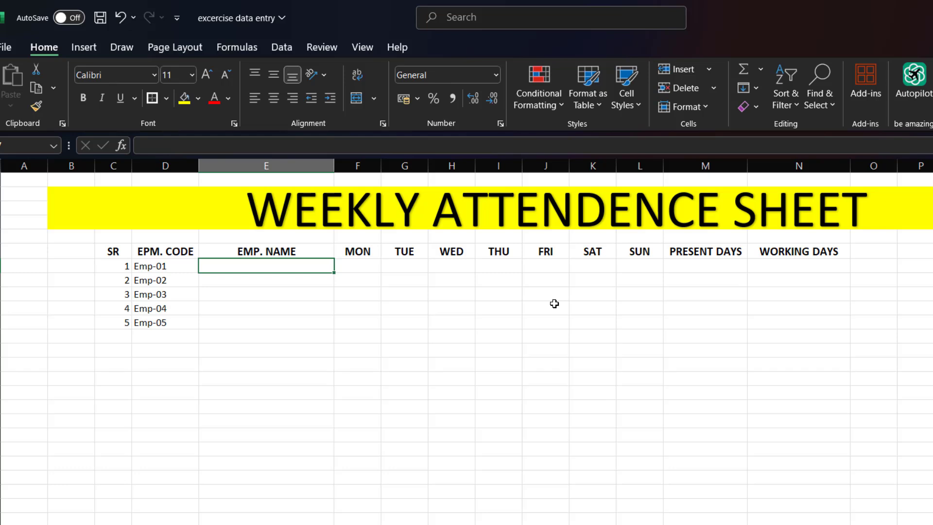
text(RA)
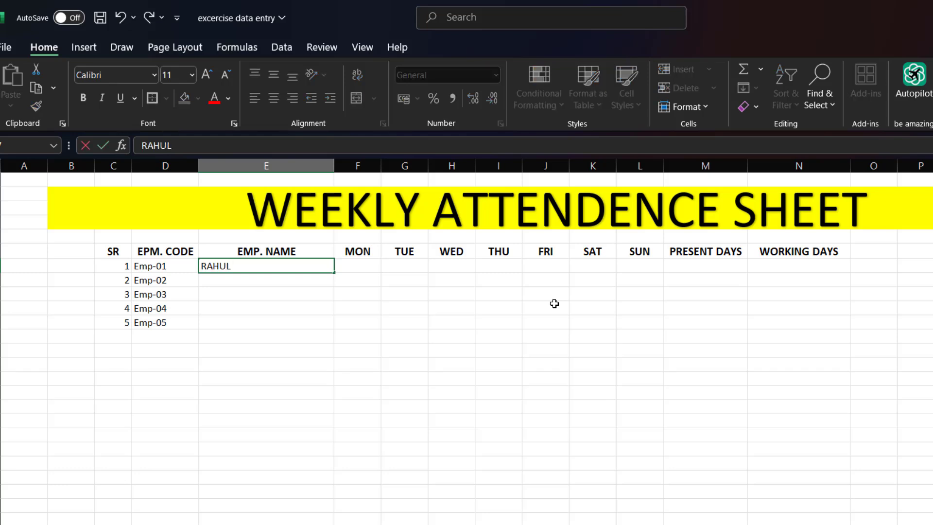
text(HUL SIKDAR)
key(Return)
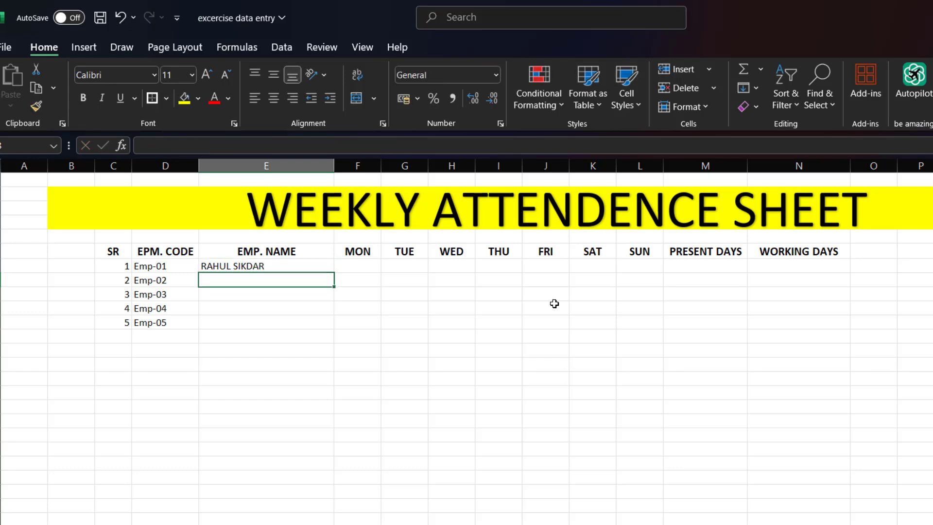
text(ANIL)
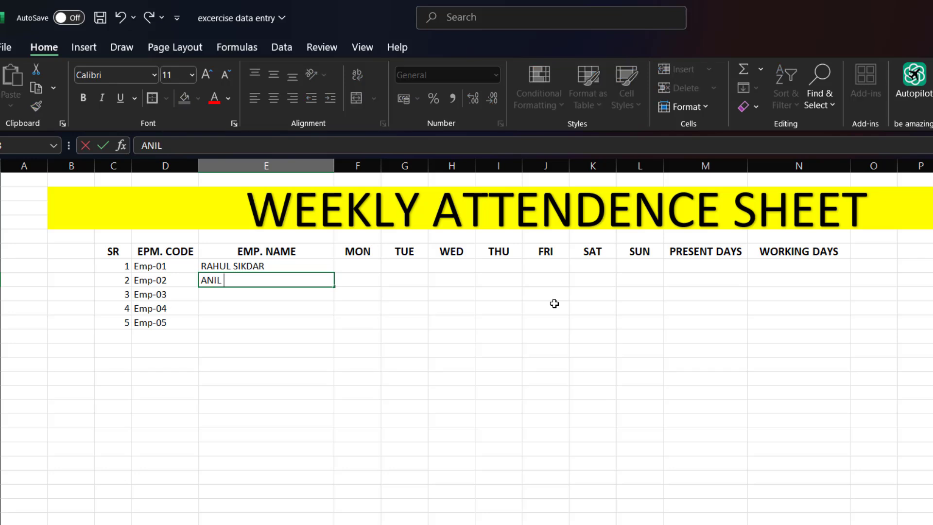
text( BHARALI)
key(Return)
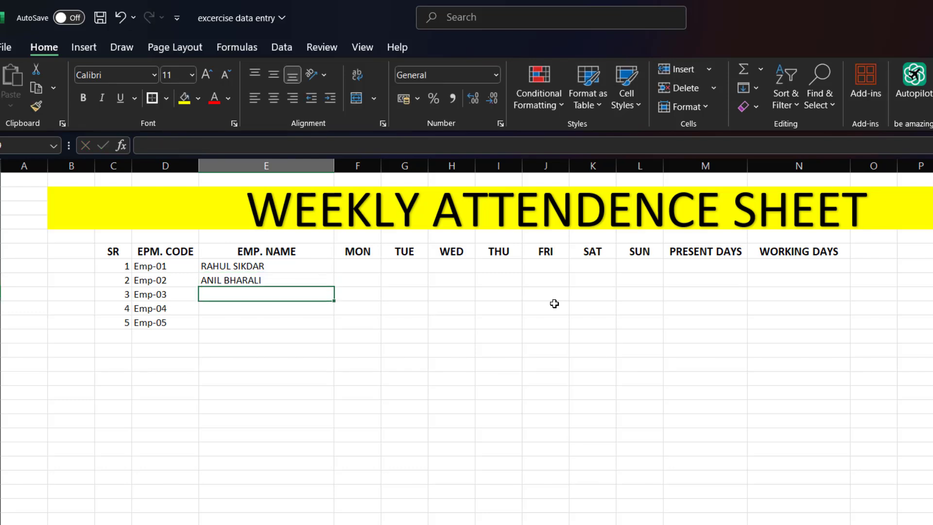
- Enter the full names of the remaining three employees in E9, E10 and E11
text(RAJU)
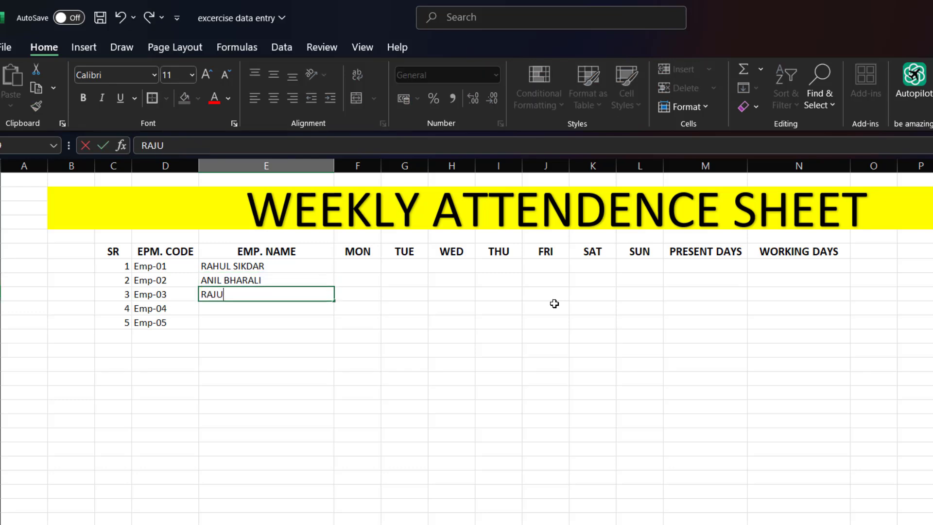
text( SAIKIA)
key(Return)
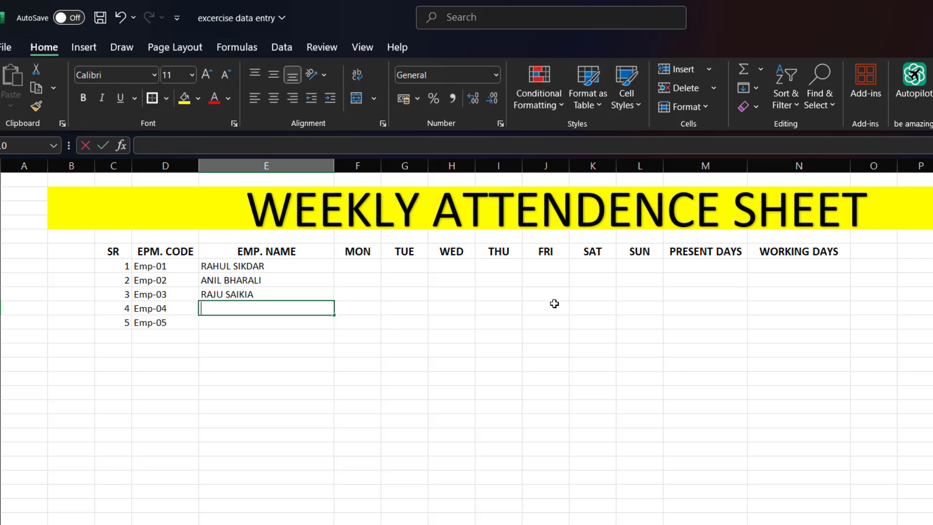
text(ARUN D)
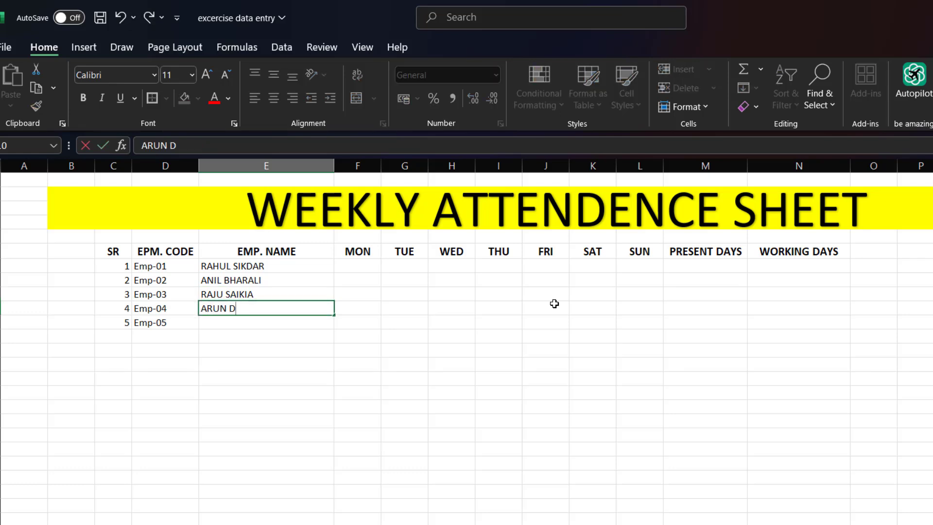
text(AS)
key(Return)
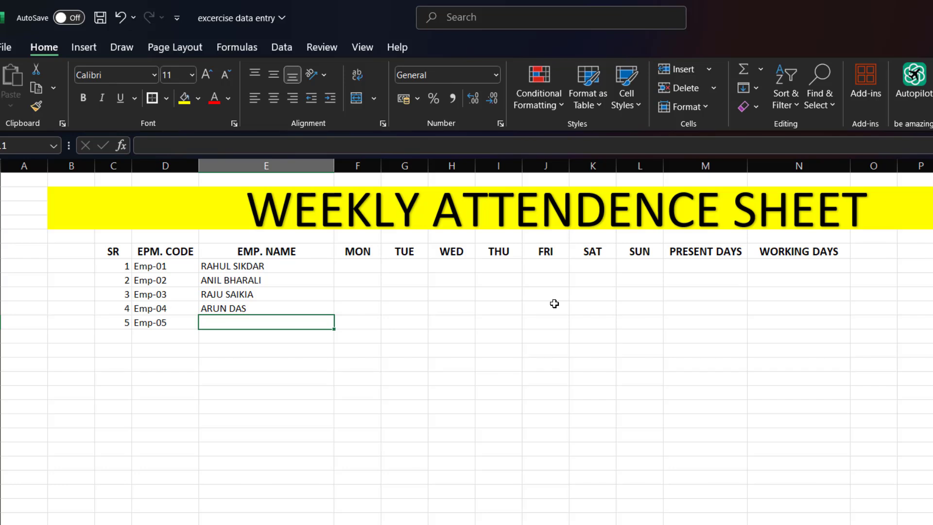
text(ANIMA)
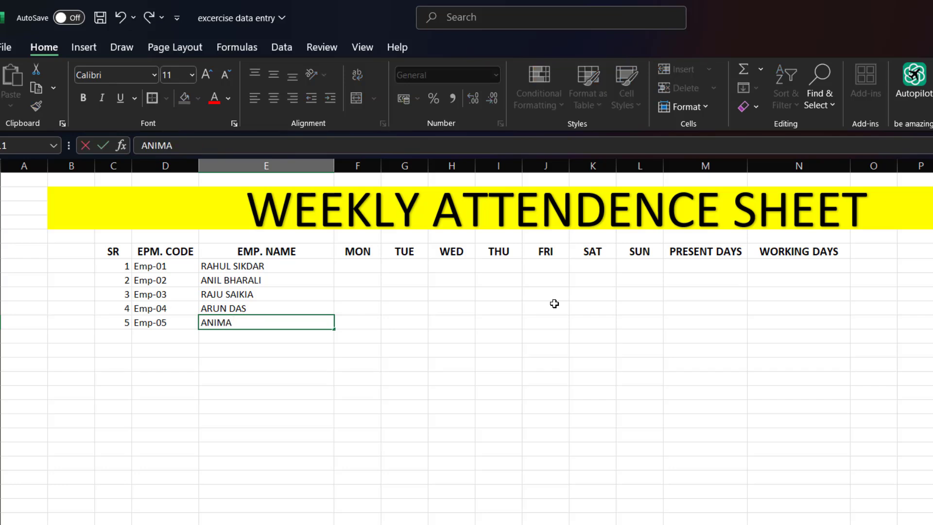
text( SUTRADHAR)
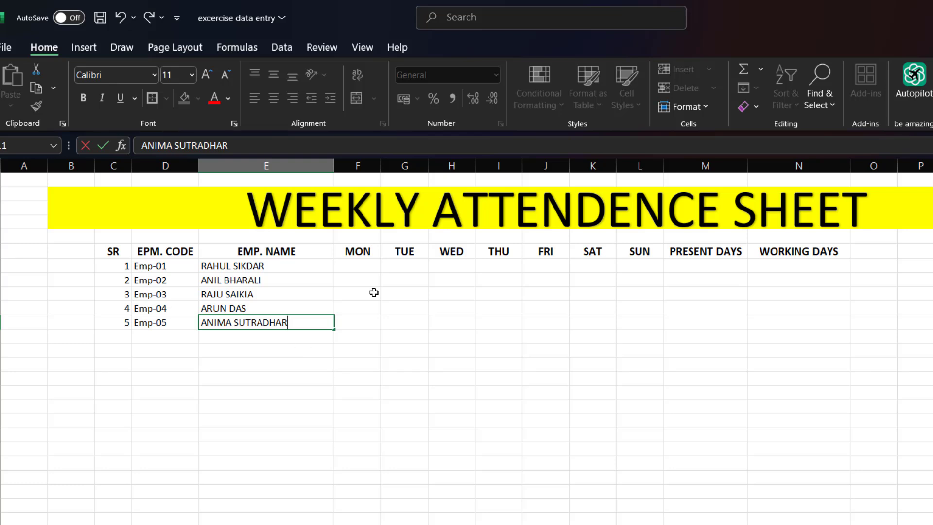
- Enter "W/O" under MON in F7 for the first employee
click(357, 265)
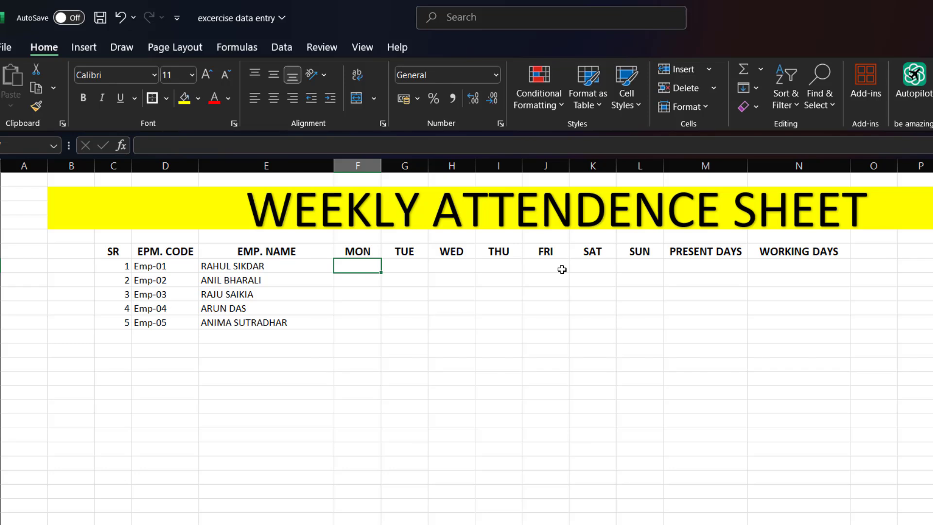
text(W)
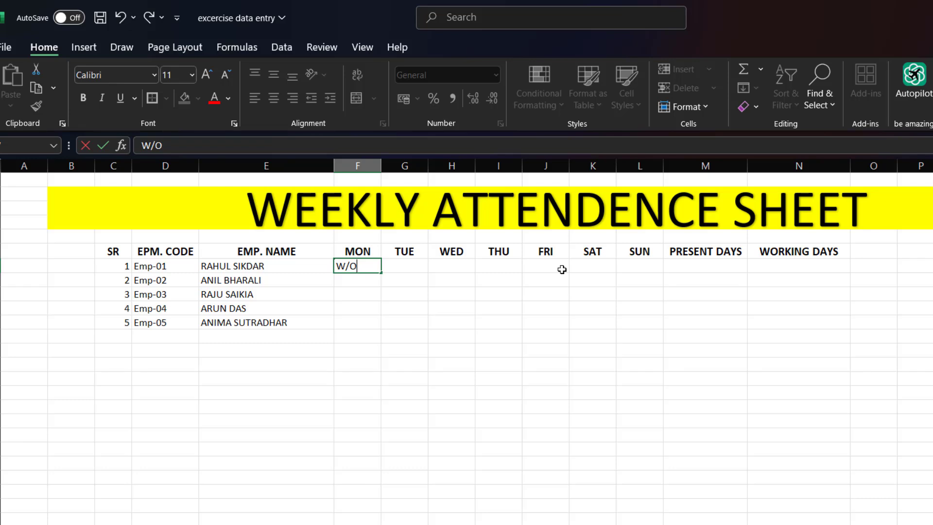
text(/O)
click(423, 346)
click(378, 268)
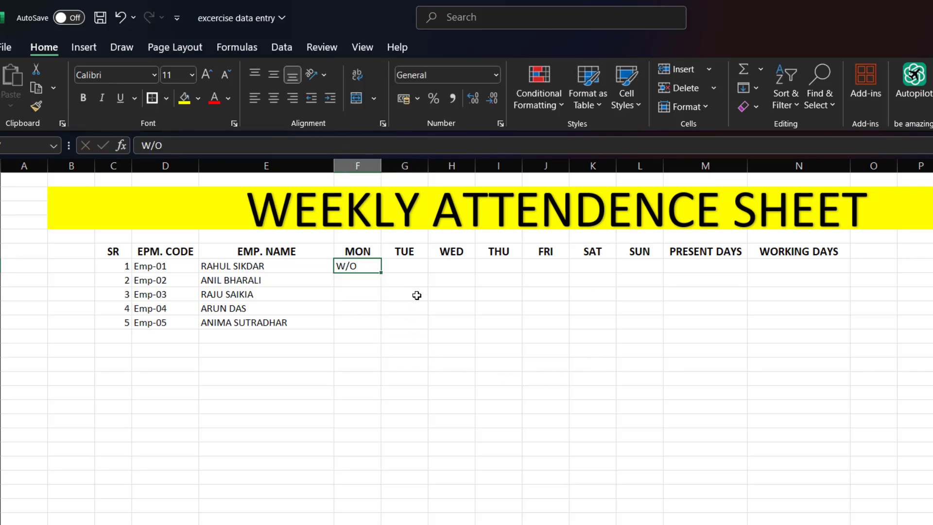
- Copy the "W/O" mark from F7 into H8 (WED), G9 (TUE), I10 (THU) and K11 (SAT)
key(ctrl+c)
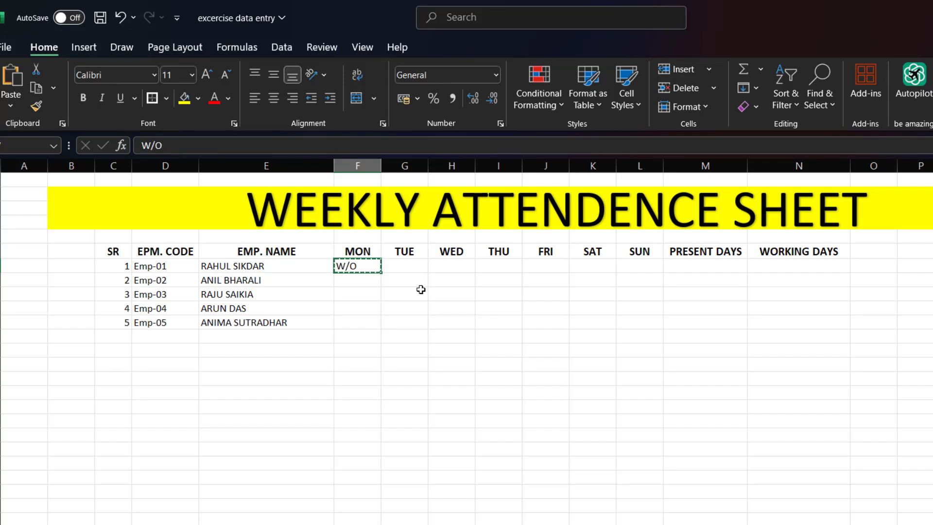
click(417, 294)
key(ctrl+v)
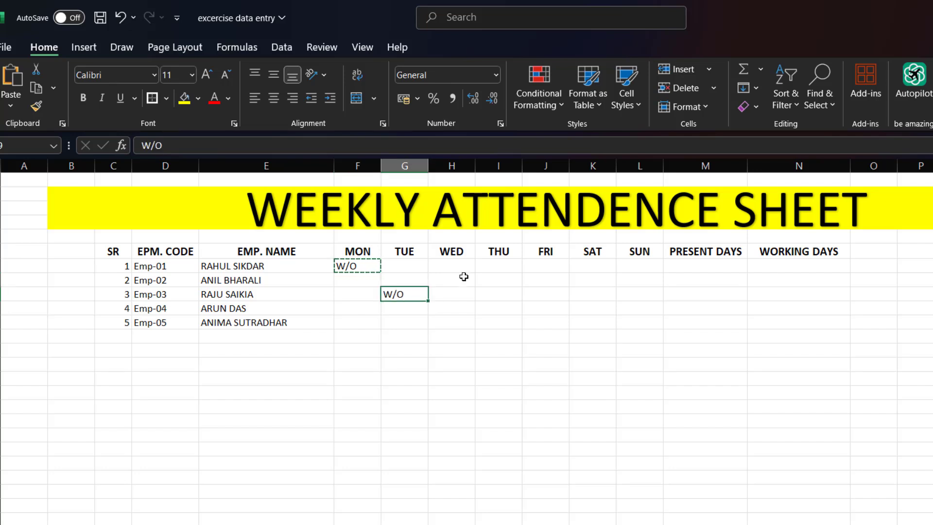
click(464, 279)
key(ctrl+v)
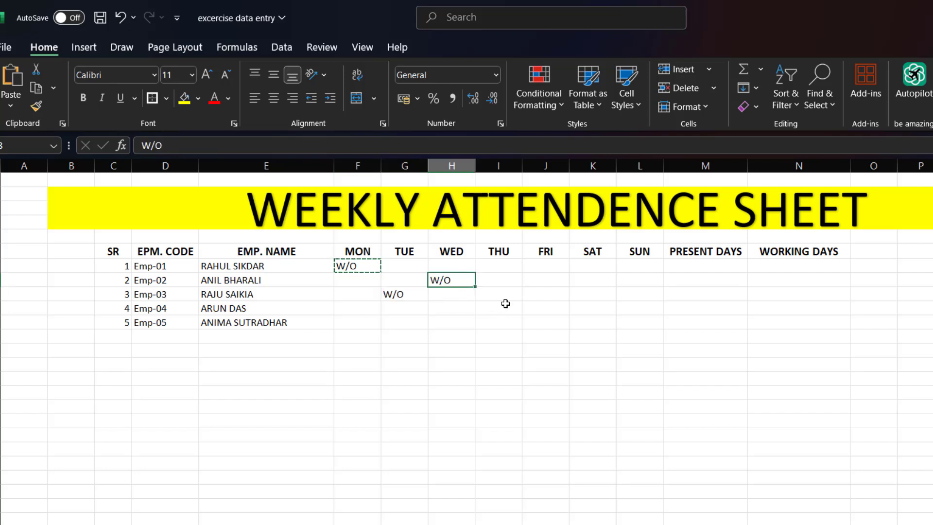
click(510, 310)
key(ctrl+v)
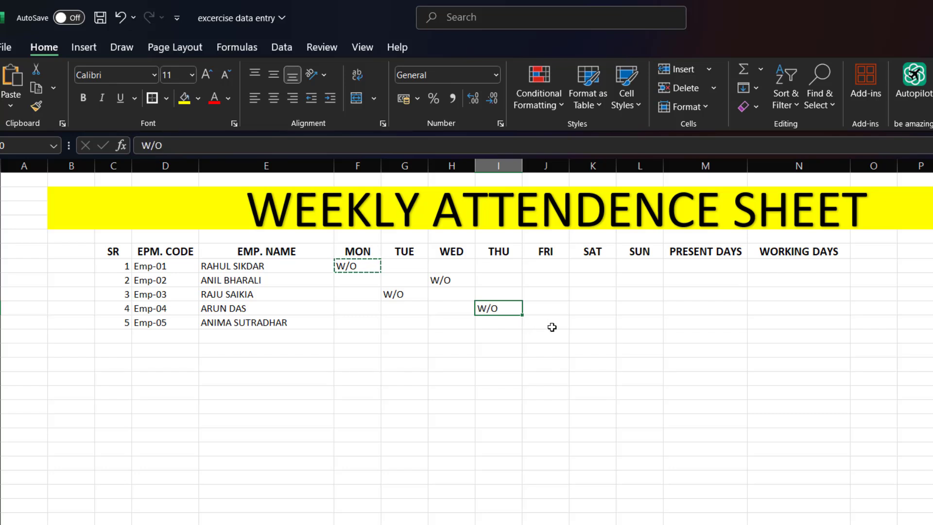
click(582, 321)
key(ctrl+v)
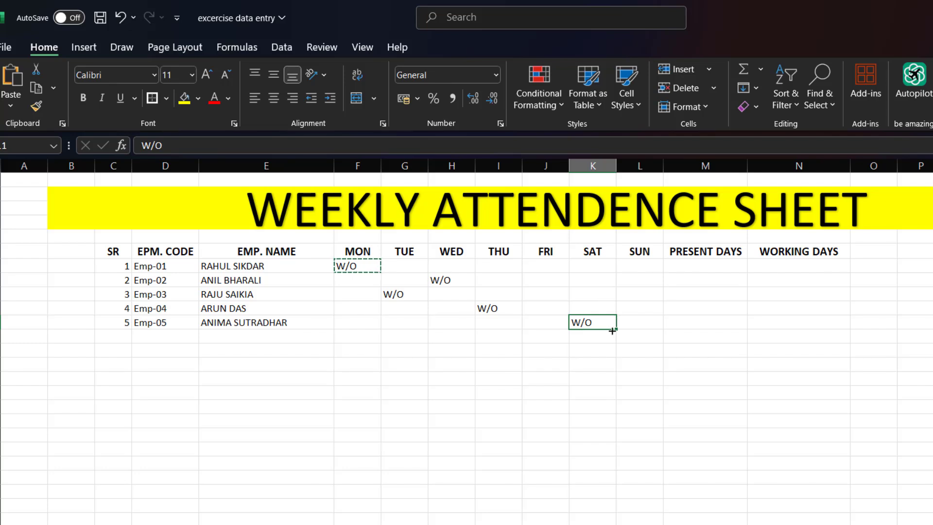
click(637, 294)
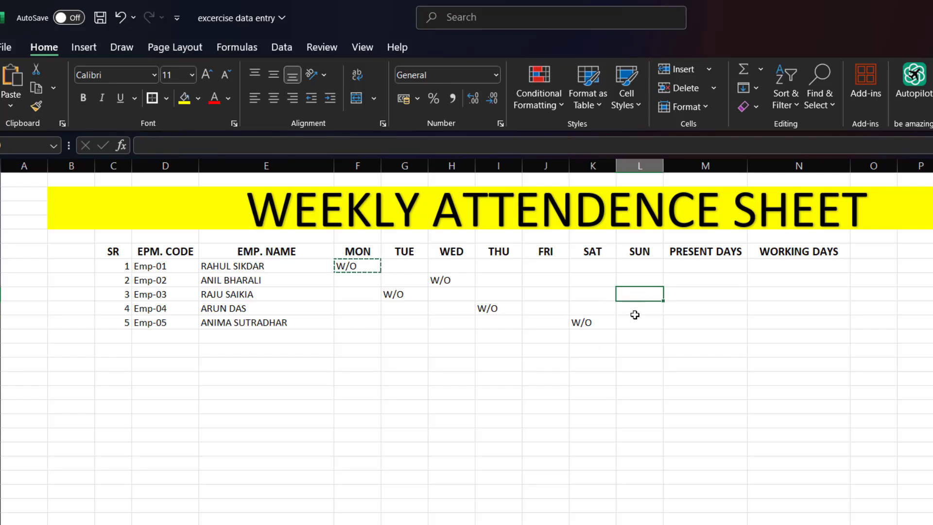
click(574, 371)
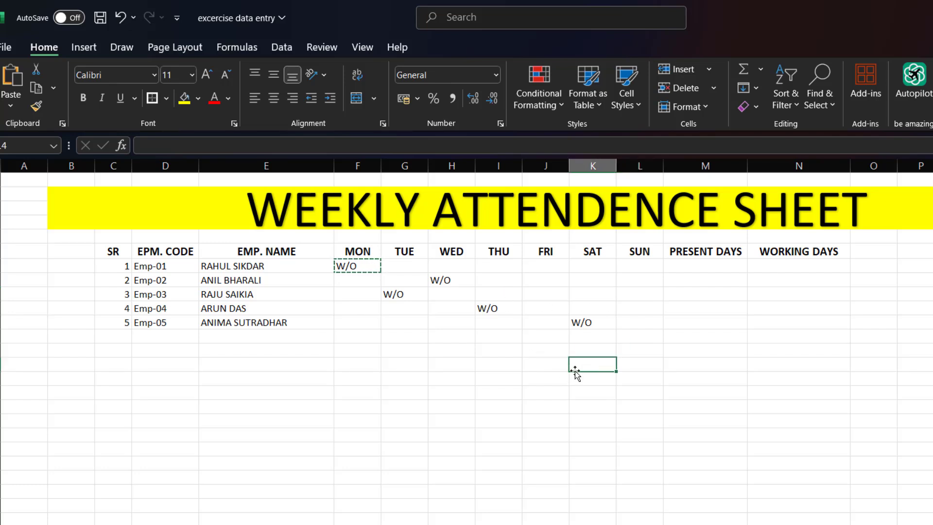
click(550, 321)
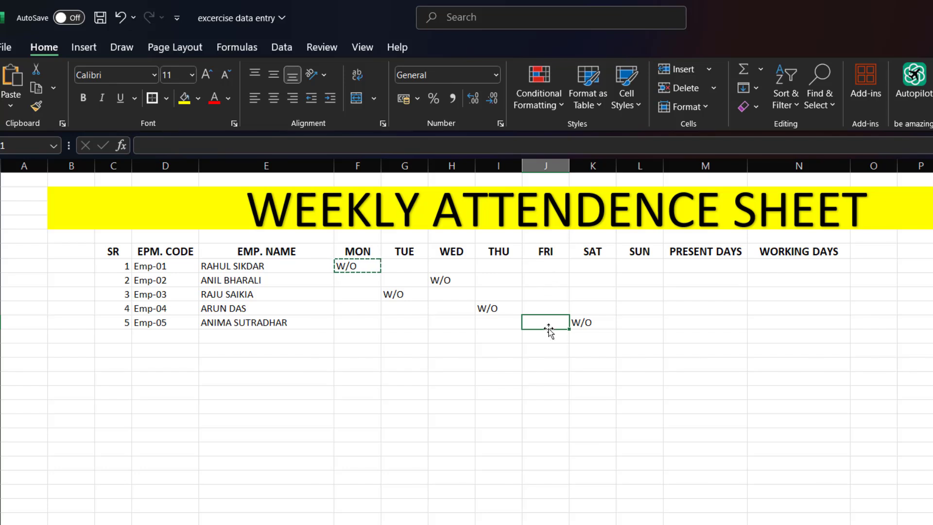
key(ctrl+v)
click(535, 365)
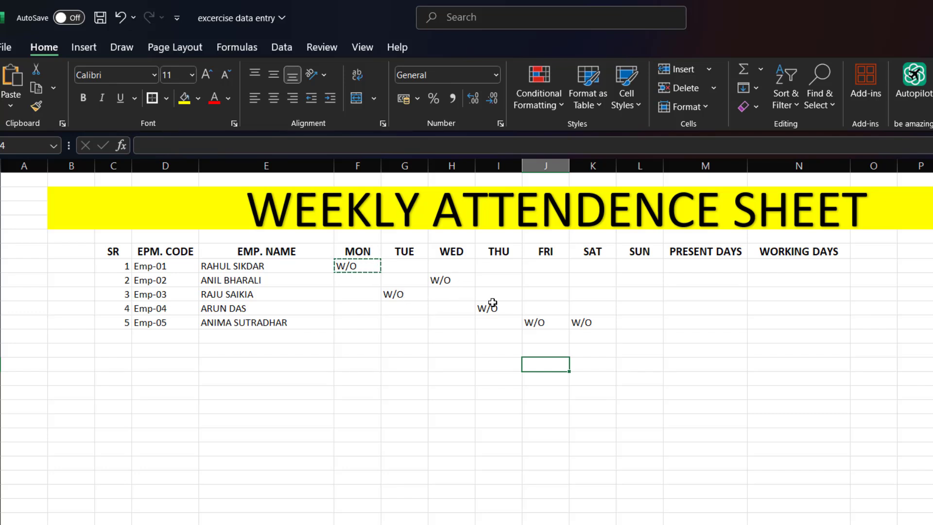
click(541, 322)
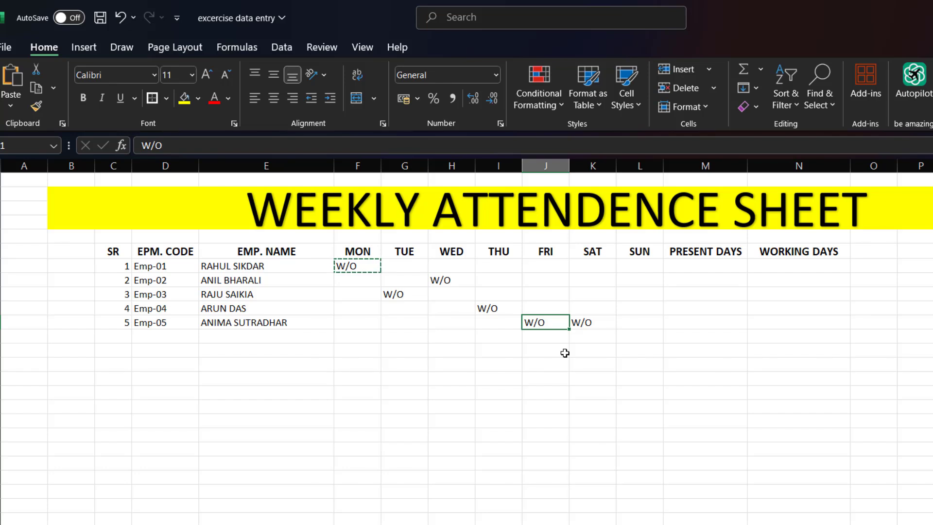
key(Delete)
click(513, 364)
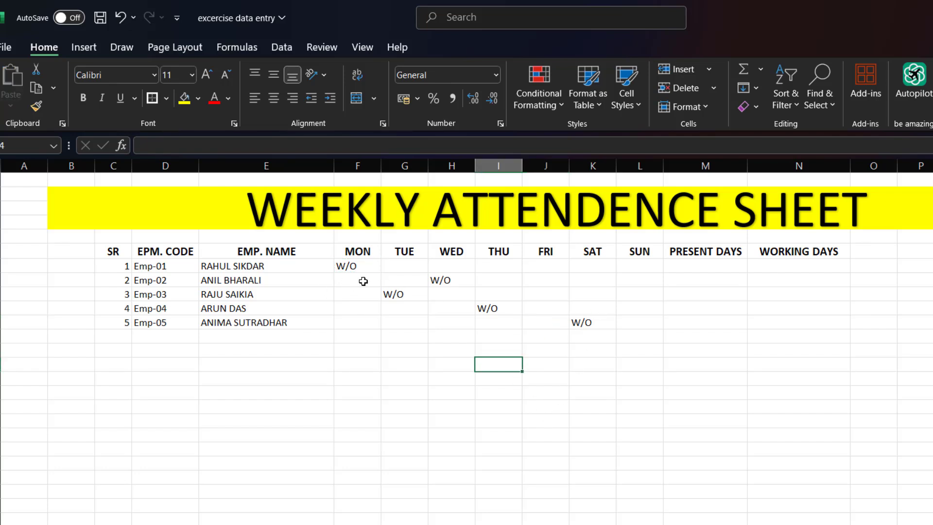
- Fill Emp-01's attendance in G7:L7 with "P" for TUE, WED and THU, "A" for FRI, and "P" for SAT and SUN
click(399, 266)
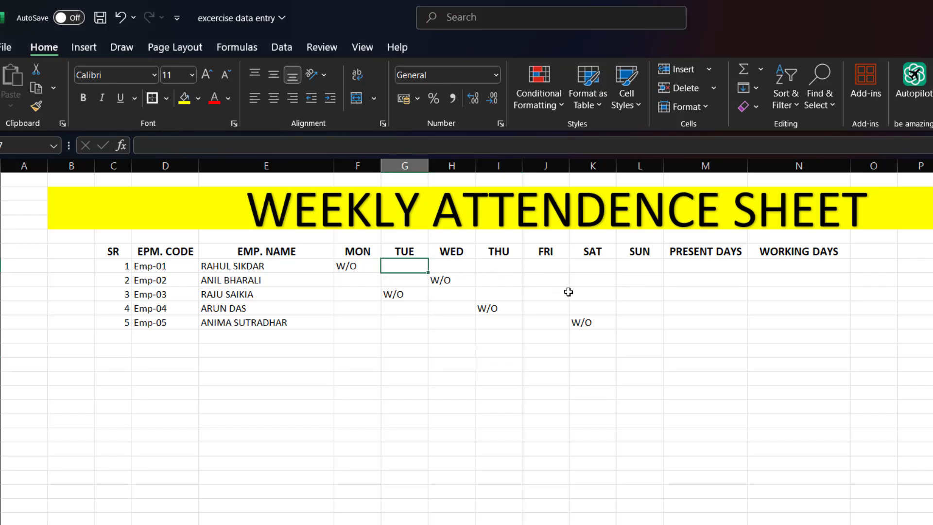
text(P)
key(Tab)
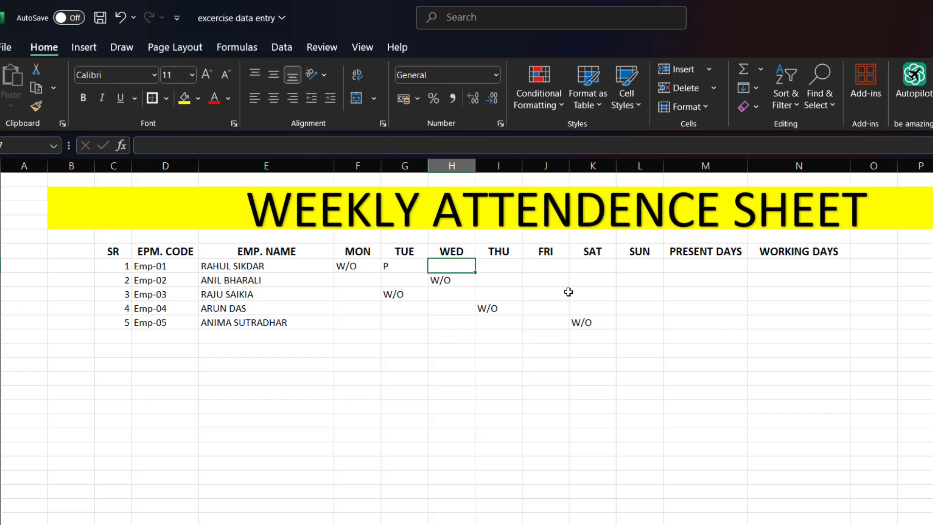
text(P)
key(Tab)
text(P)
key(Tab)
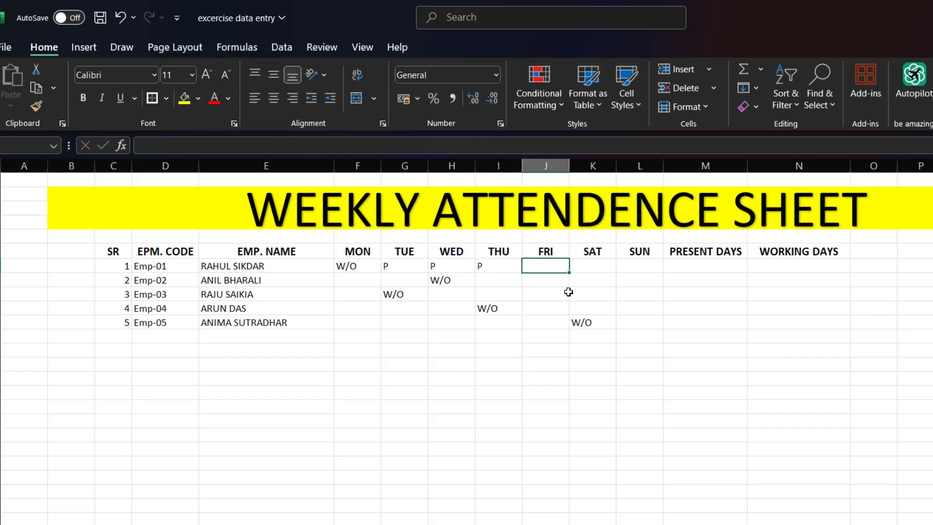
text(A)
key(Tab)
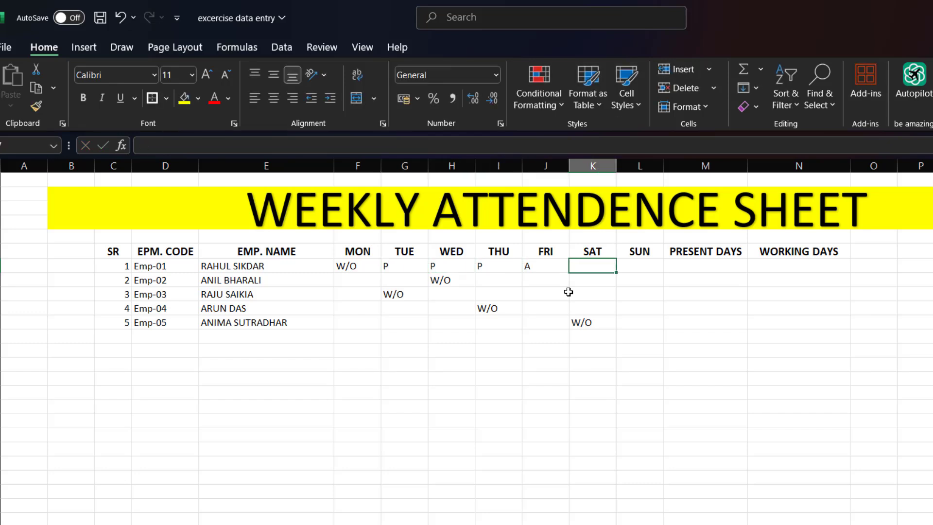
text(P)
key(Tab)
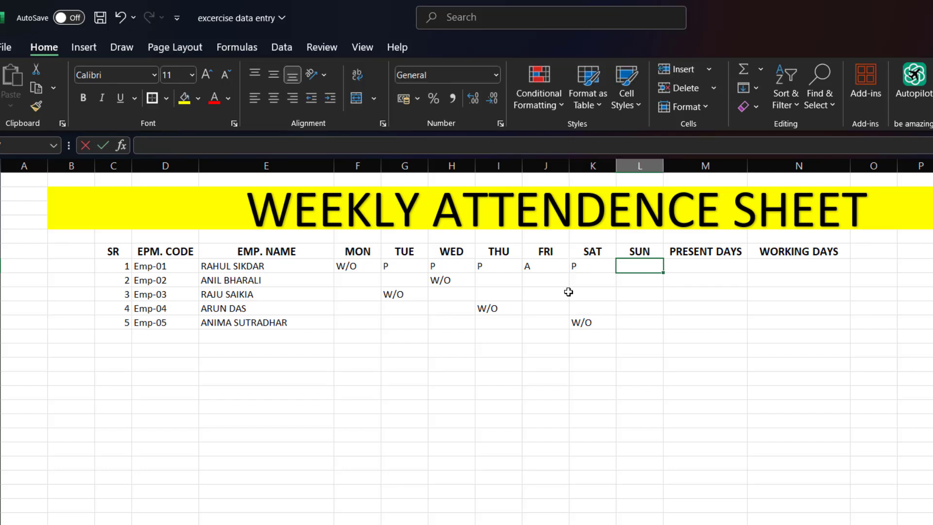
text(P)
- Enter "P" for Emp-02 on MON, TUE, THU, FRI, SAT and SUN in row 8
click(359, 278)
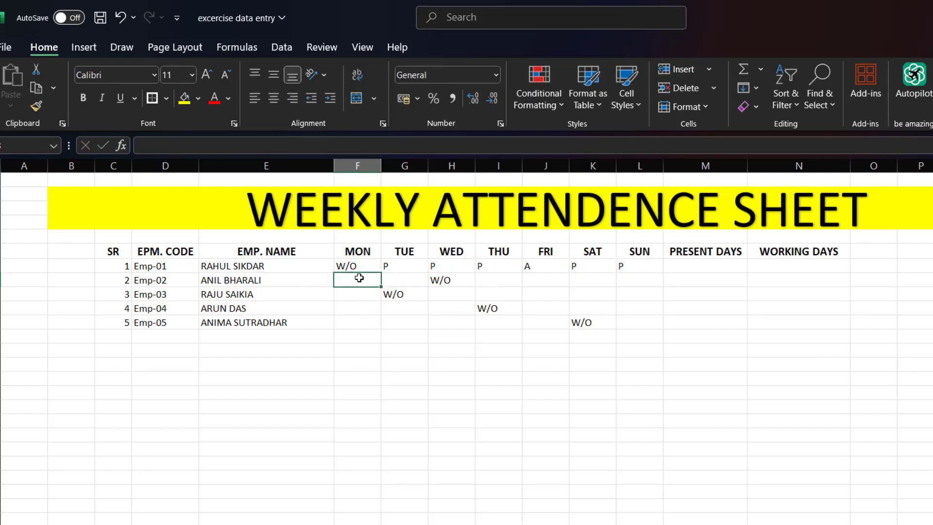
text(P)
click(416, 282)
text(P)
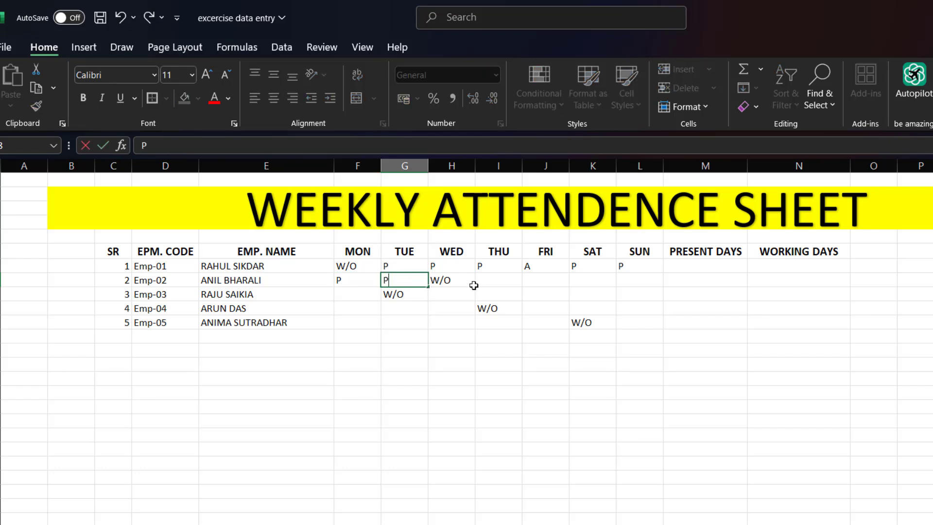
click(499, 282)
text(P)
click(547, 279)
text(P)
click(586, 280)
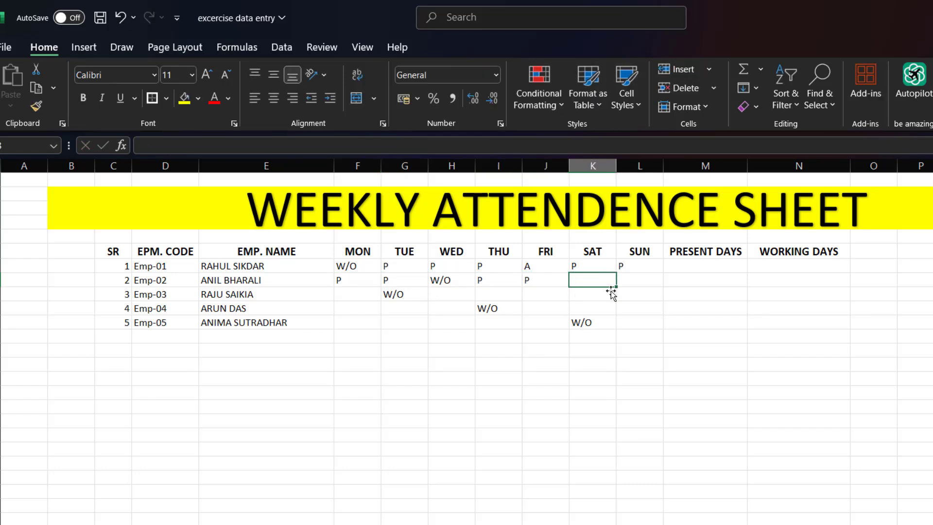
text(P)
click(631, 283)
text(P)
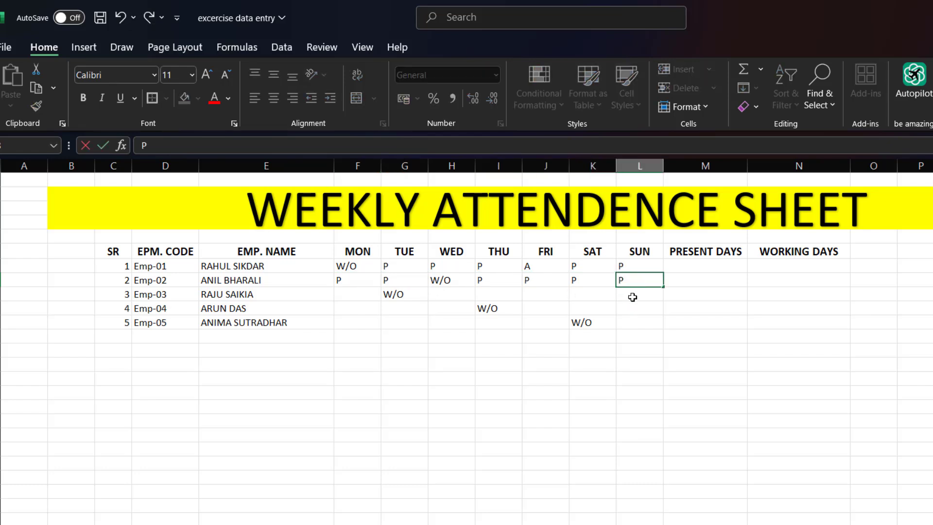
- Enter "P" for Emp-03 on every day from WED to SUN in H9:L9
click(629, 300)
text(P)
click(586, 295)
text(P)
click(544, 295)
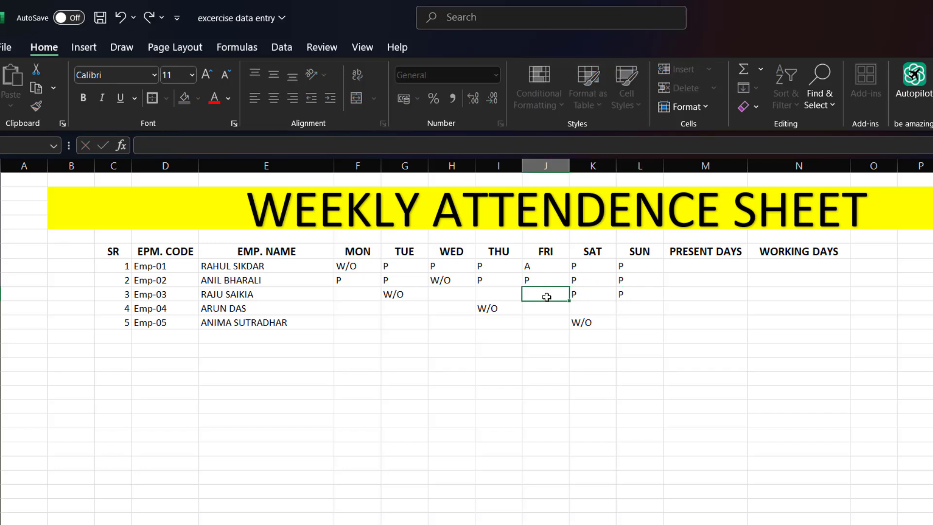
text(P)
click(504, 295)
text(P)
click(446, 297)
text(P)
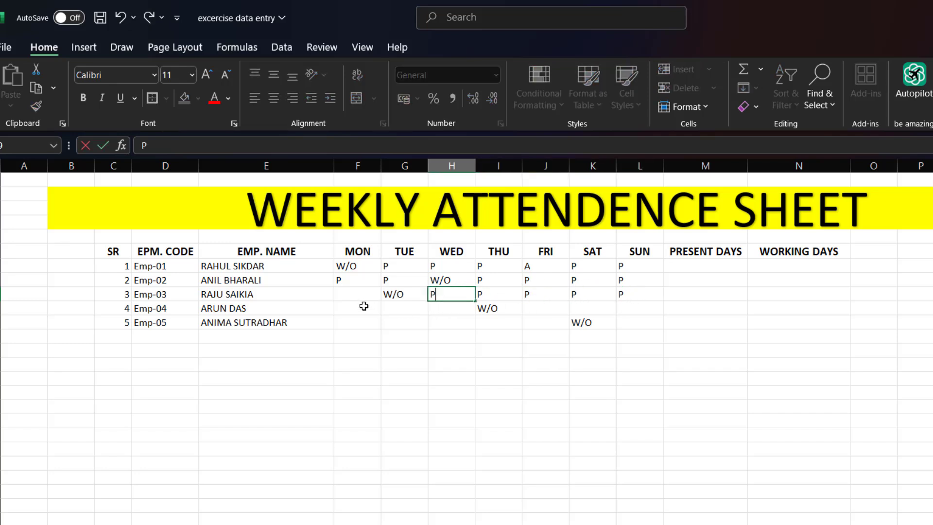
- Enter "P" under MON for Emp-03, Emp-04 and Emp-05, and under TUE for Emp-04
click(356, 308)
text(P)
click(360, 296)
text(P)
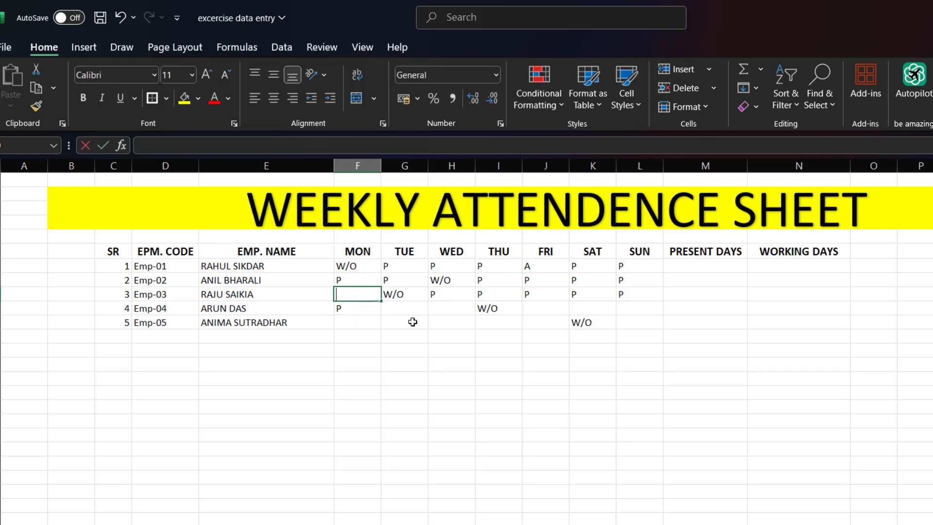
click(413, 308)
text(P)
click(365, 324)
text(P)
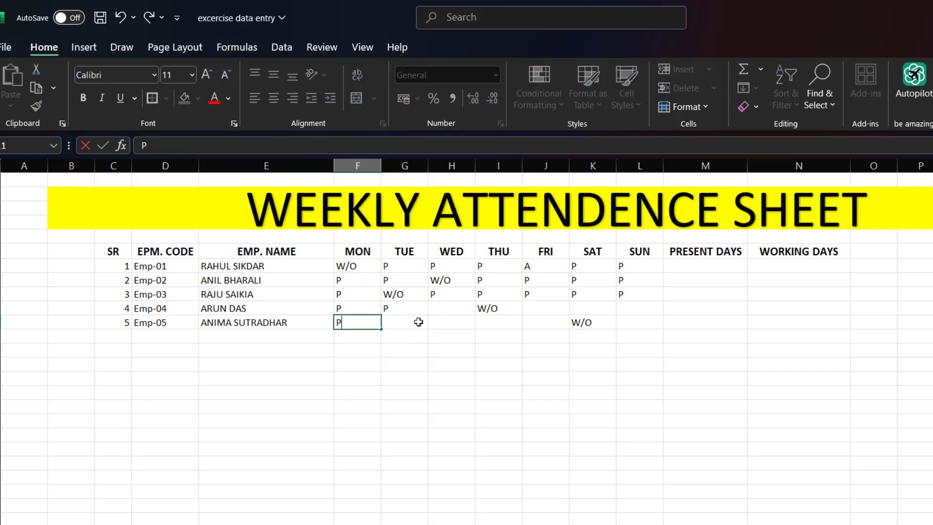
- Enter "P" for Emp-05 on TUE, WED, THU and FRI in G11:J11
click(418, 323)
text(P)
click(450, 322)
text(P)
click(484, 327)
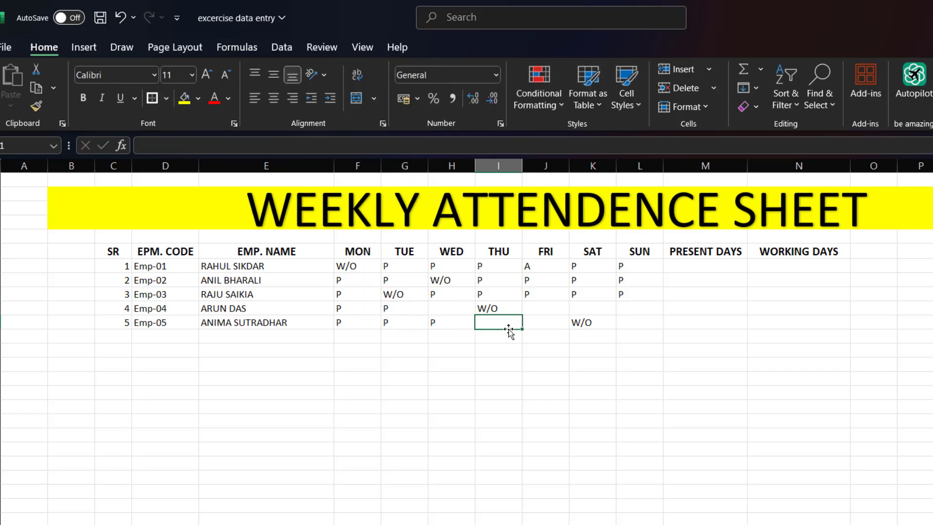
text(P)
click(540, 324)
text(P)
- Enter "P" for Emp-04 on WED, FRI, SAT and SUN, and for Emp-05 on SUN
click(587, 309)
text(P)
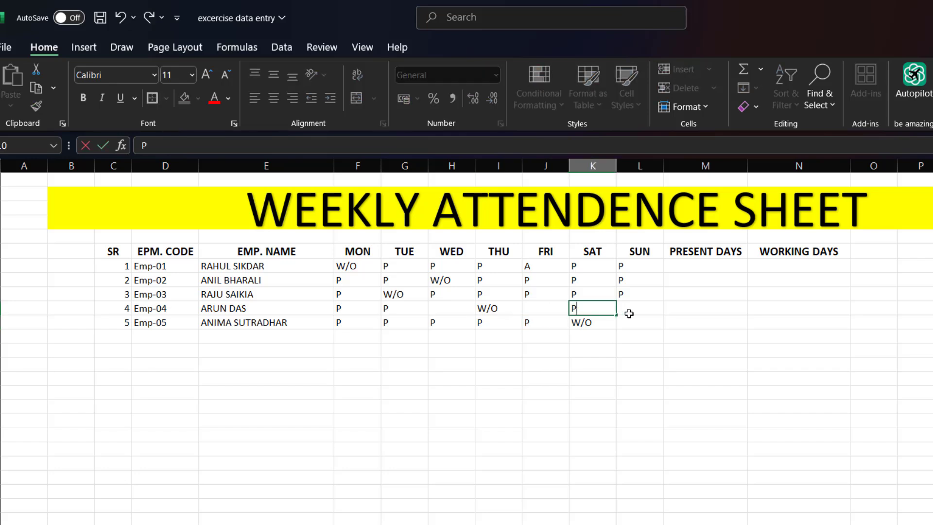
click(631, 313)
text(P)
click(625, 324)
text(P)
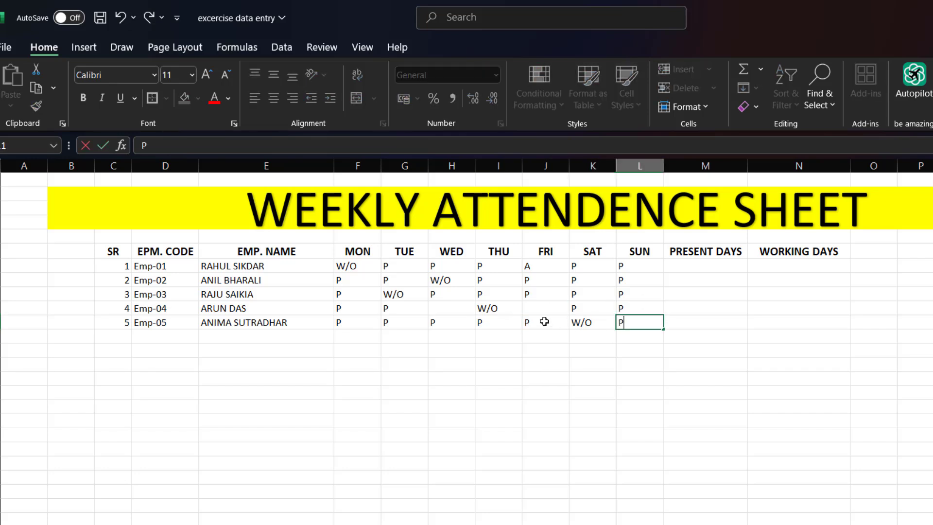
click(541, 305)
text(P)
click(443, 307)
text(P)
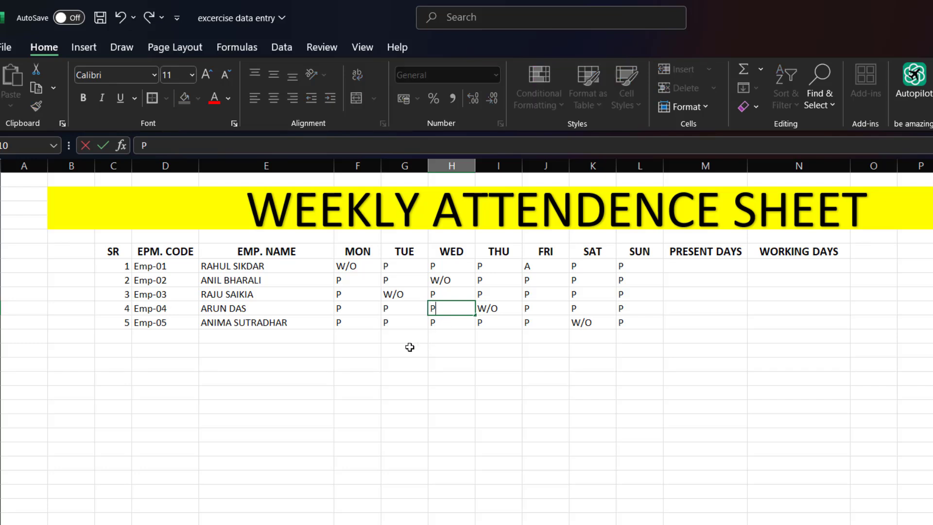
click(365, 369)
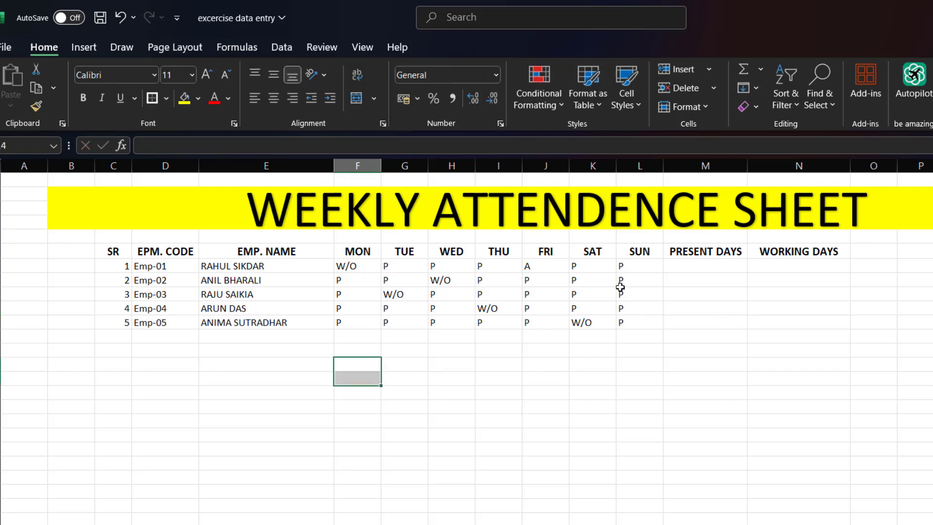
- Change the marks to "A" for Emp-02 on SAT, Emp-03 on WED, and Emp-04 on MON and TUE
click(583, 281)
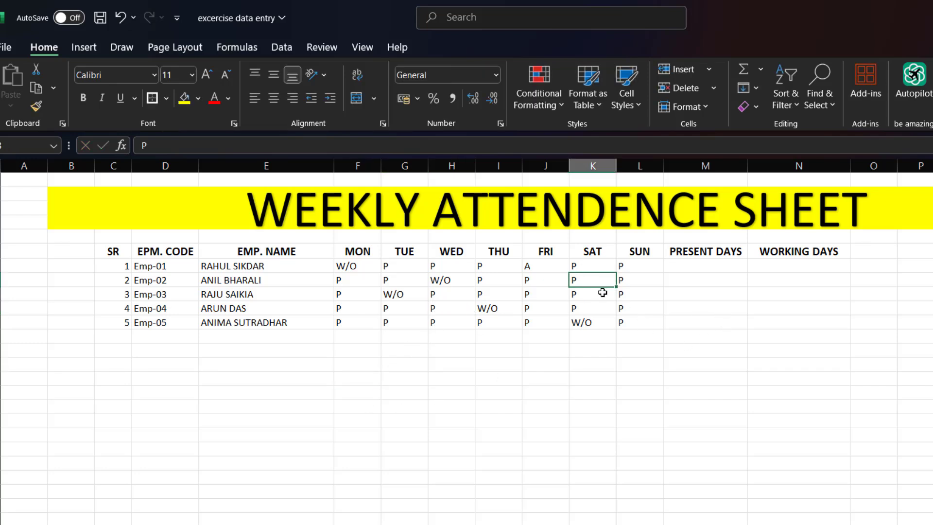
text(A)
click(439, 293)
text(A)
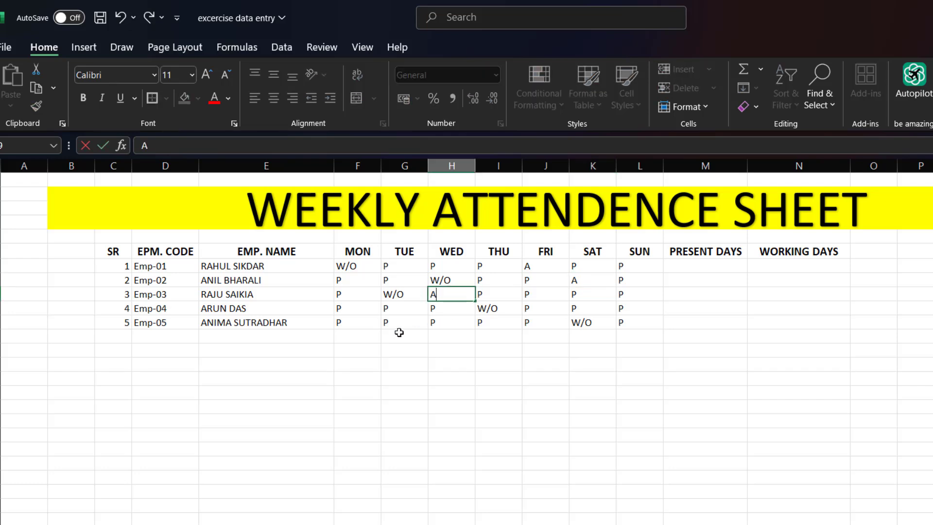
click(384, 311)
text(A)
click(341, 310)
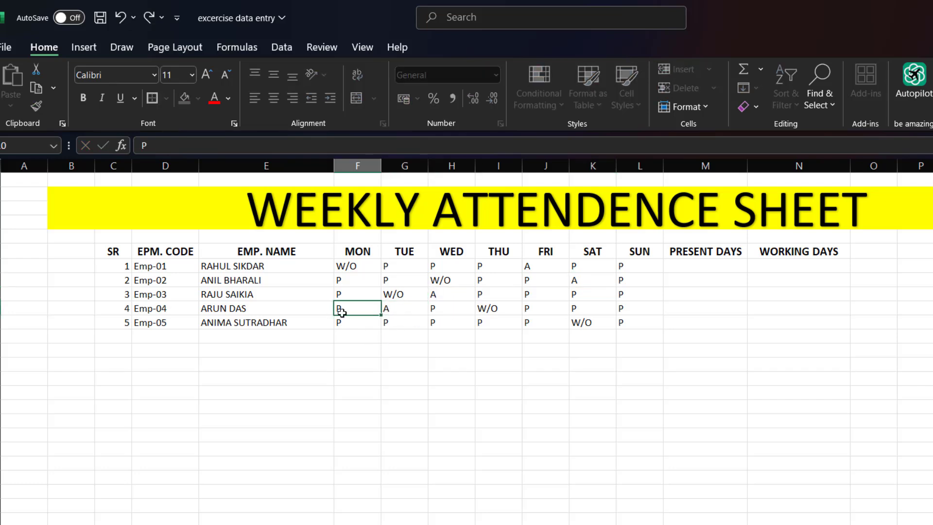
text(A)
- Change the marks to "A" for Emp-05 on THU and for Emp-02 and Emp-04 on SUN
click(486, 324)
text(A)
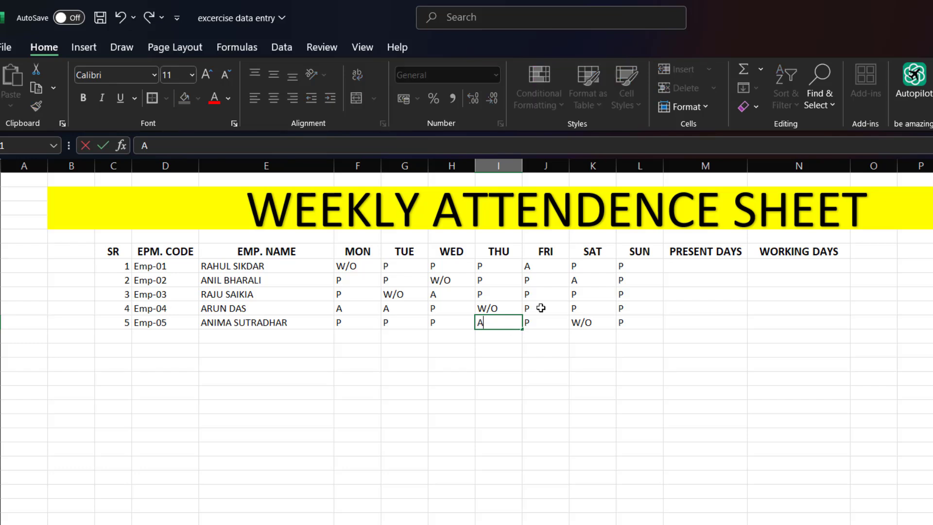
click(627, 285)
text(A)
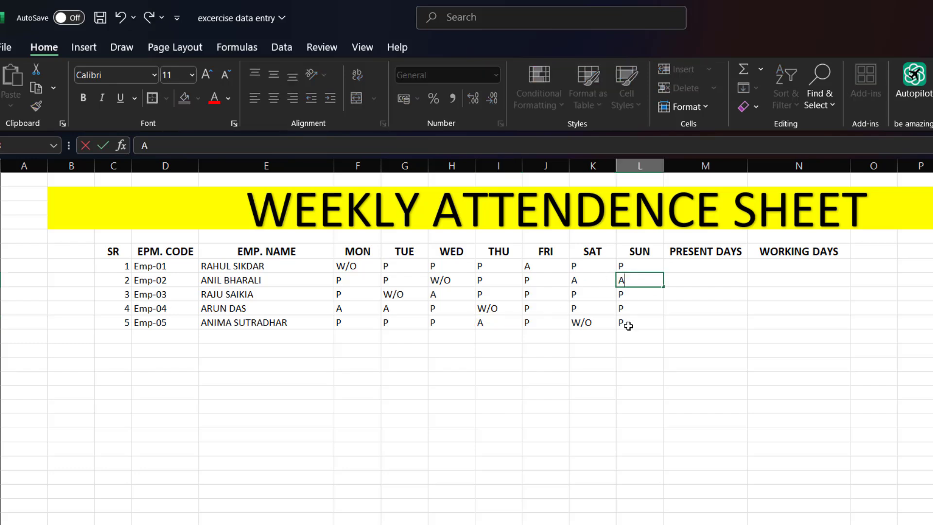
click(624, 309)
text(A)
click(586, 360)
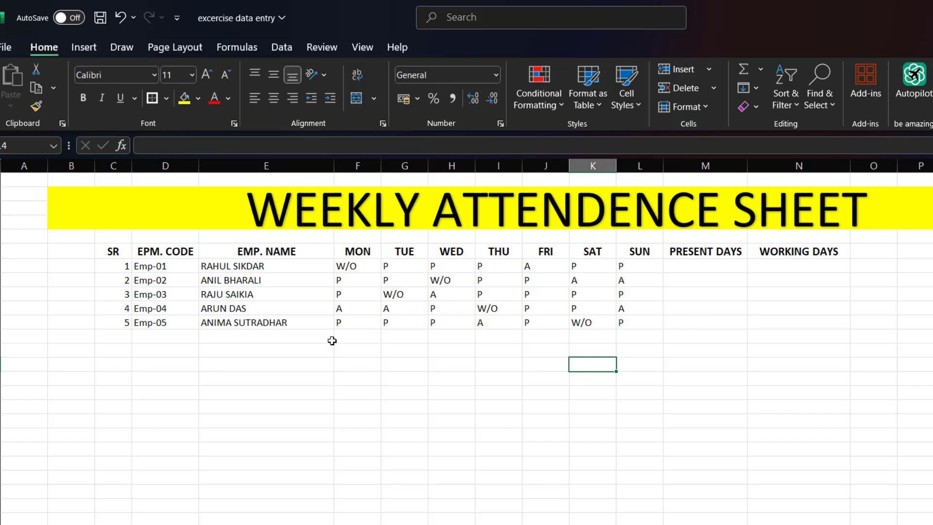
- Apply an Equal To conditional formatting rule to F7:L11 that marks "A" with Light Red Fill with Dark Red Text
click(713, 268)
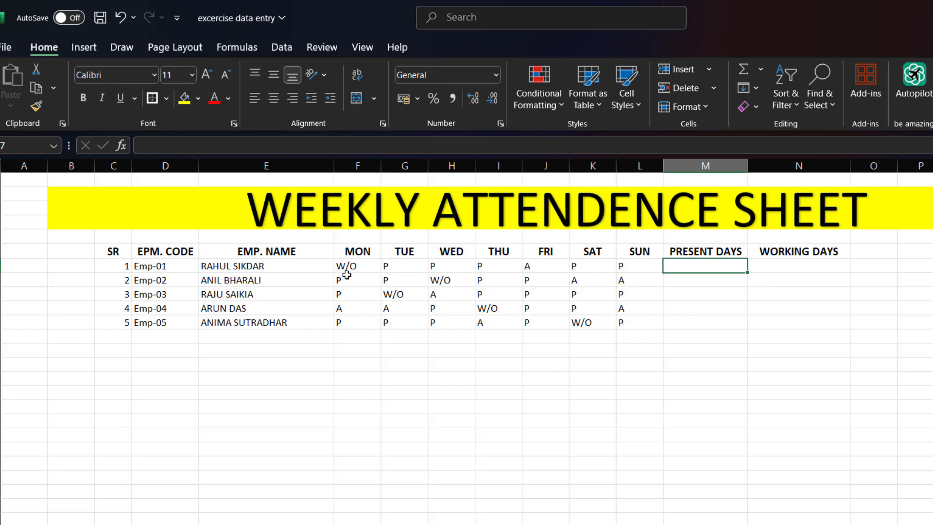
click(371, 265)
drag(371, 265, 627, 324)
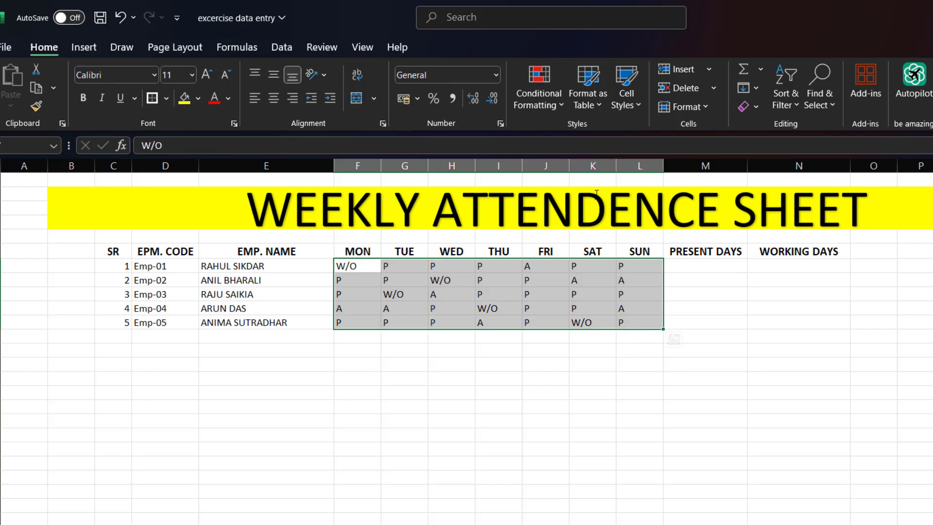
click(553, 107)
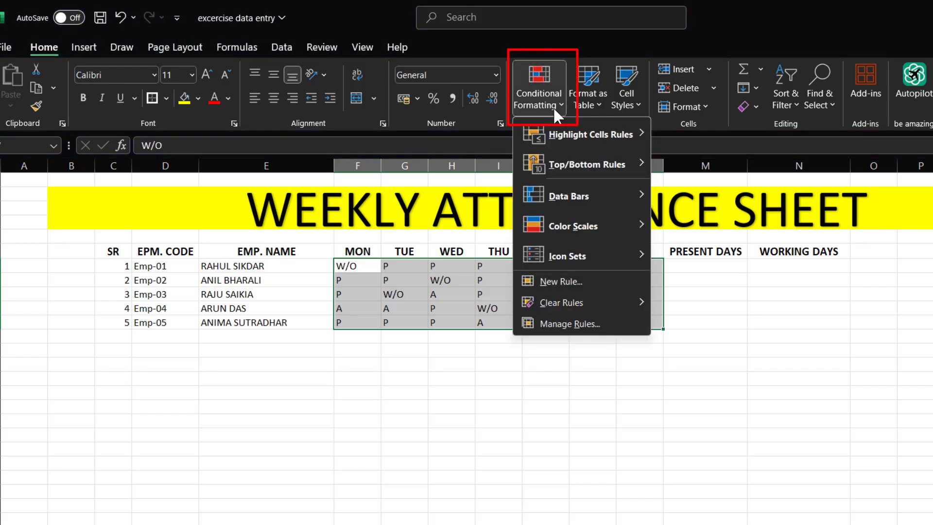
mouse_move(566, 132)
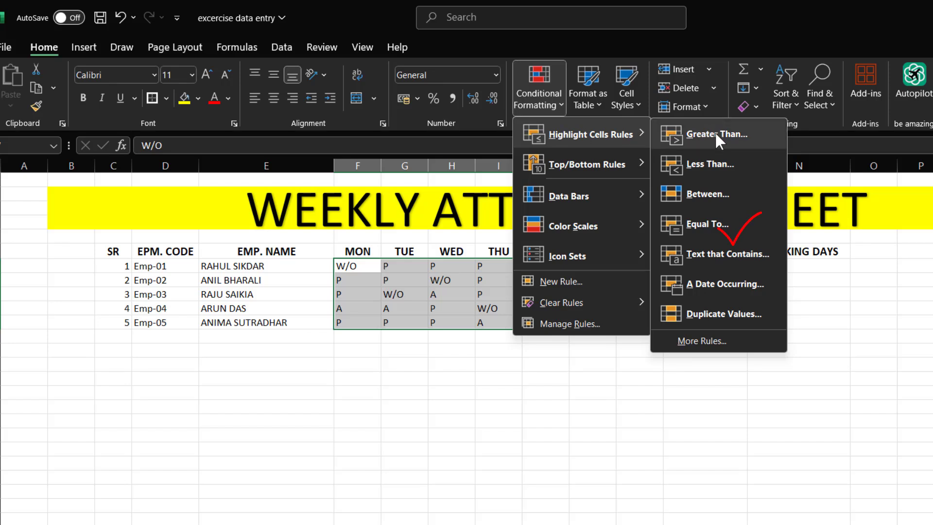
click(707, 225)
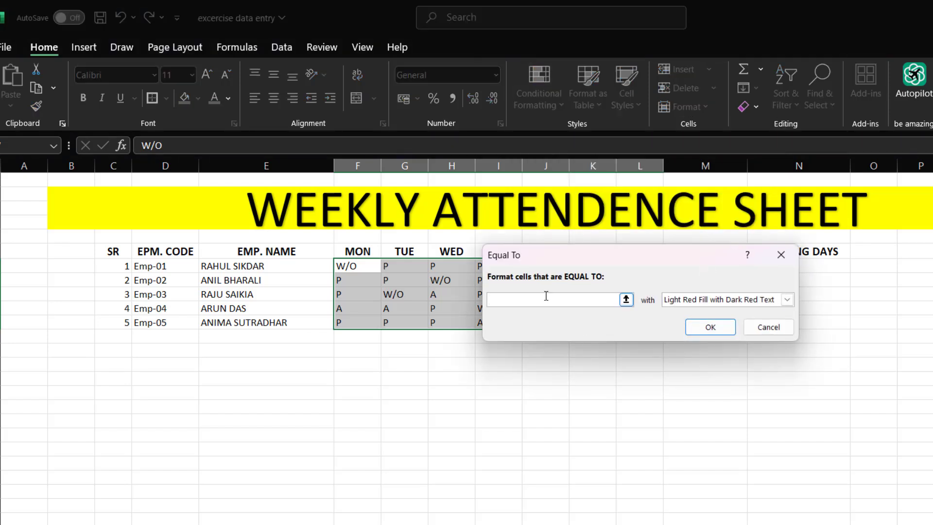
text(A)
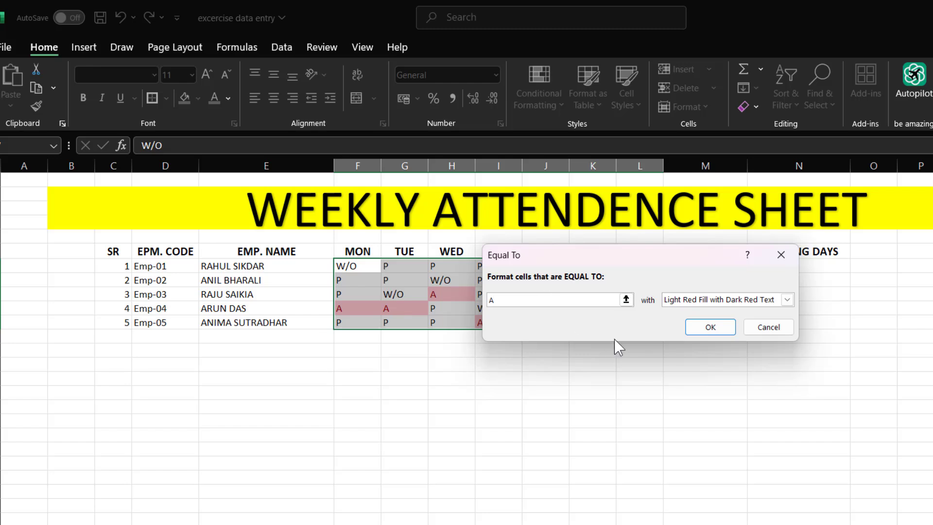
click(709, 327)
click(600, 362)
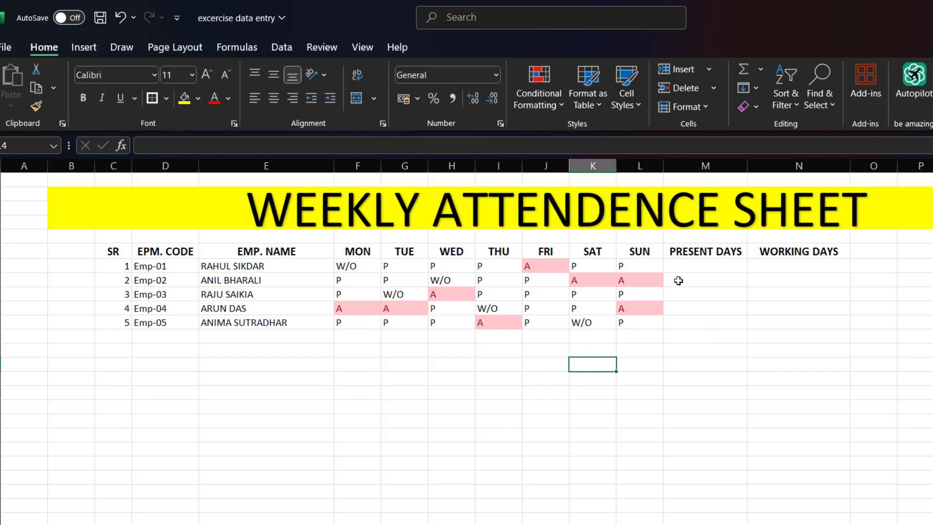
- Enter the formula =COUNTIF(F7:L7,P) in the PRESENT DAYS cell M7 for Emp-01
click(685, 264)
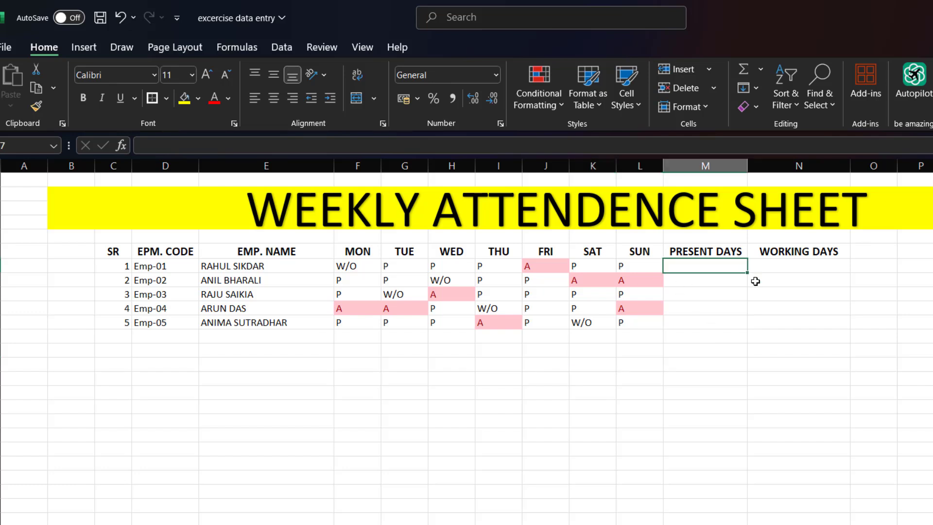
text(=)
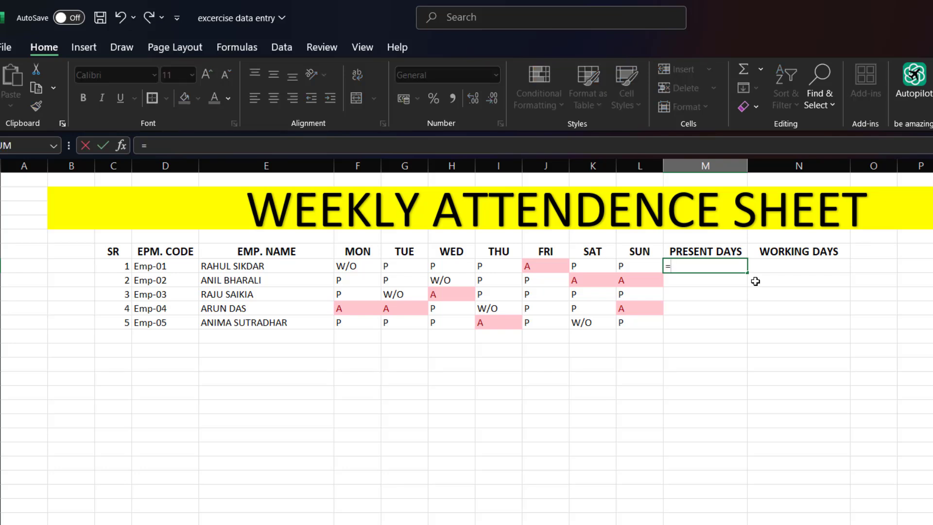
text(COUNIF)
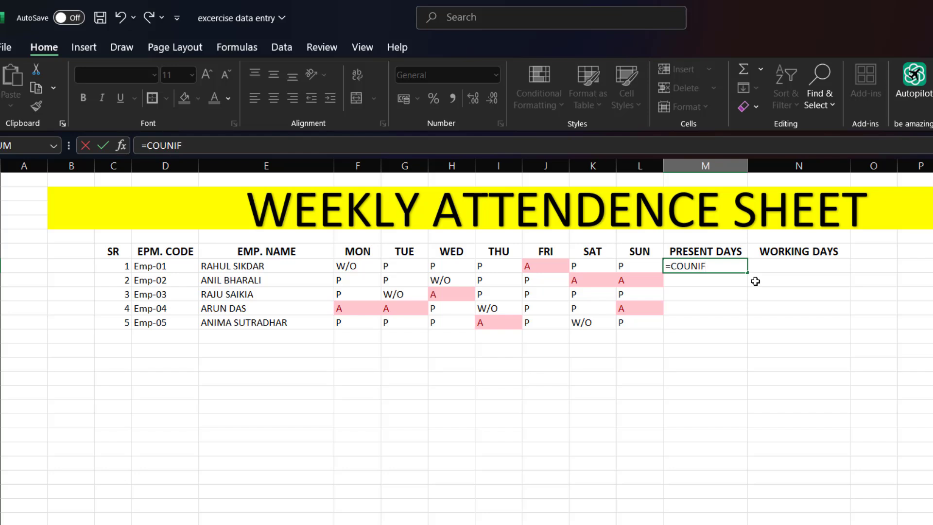
key(BackSpace)
key(BackSpace)
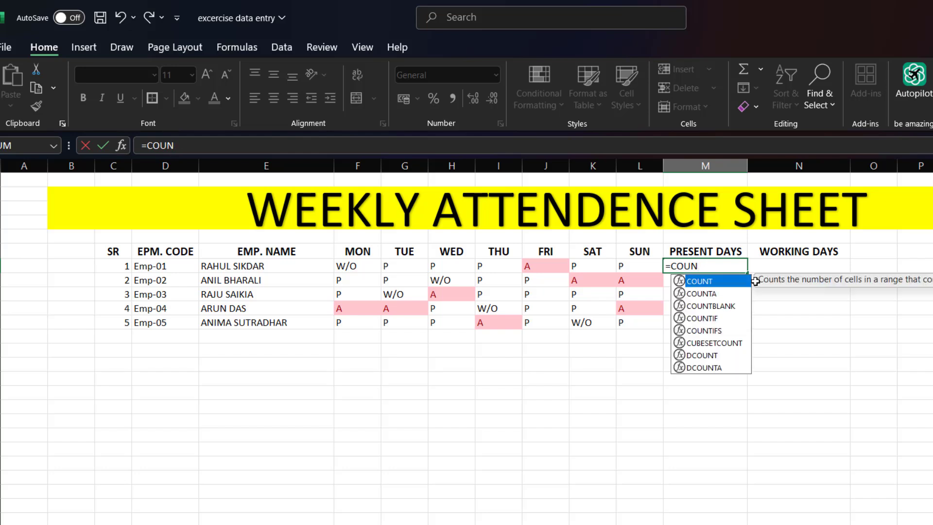
text(TIF)
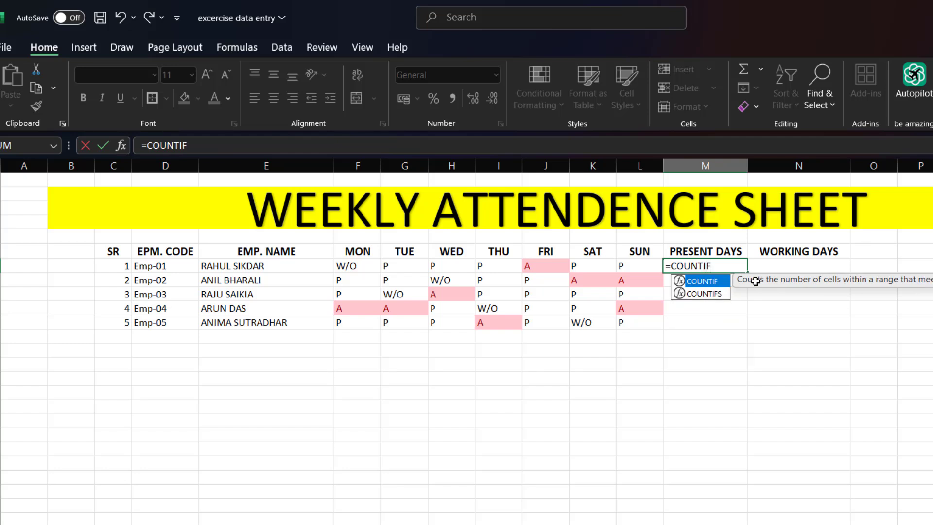
text(()
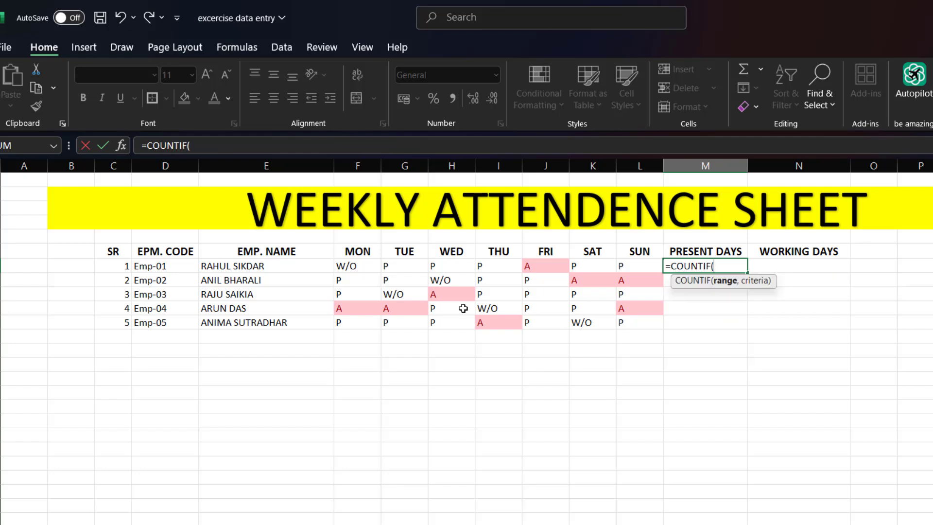
drag(353, 266, 630, 266)
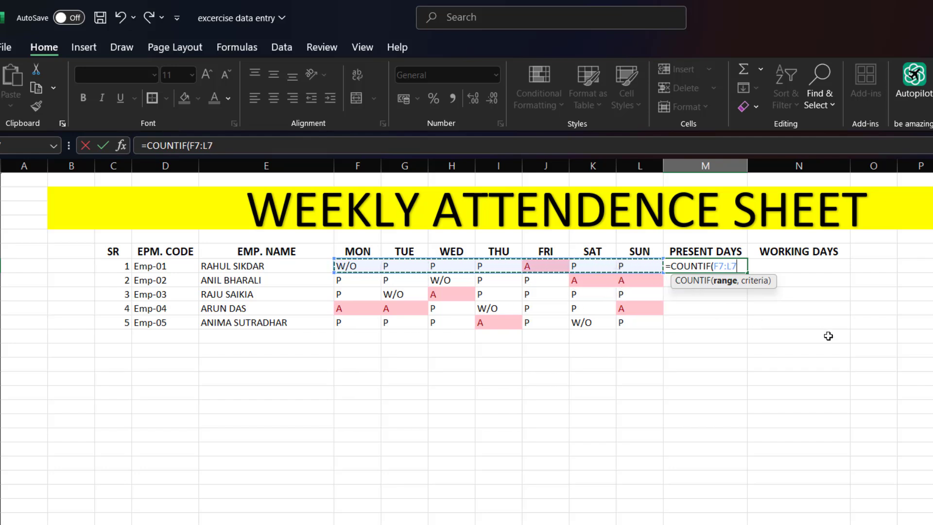
text(,)
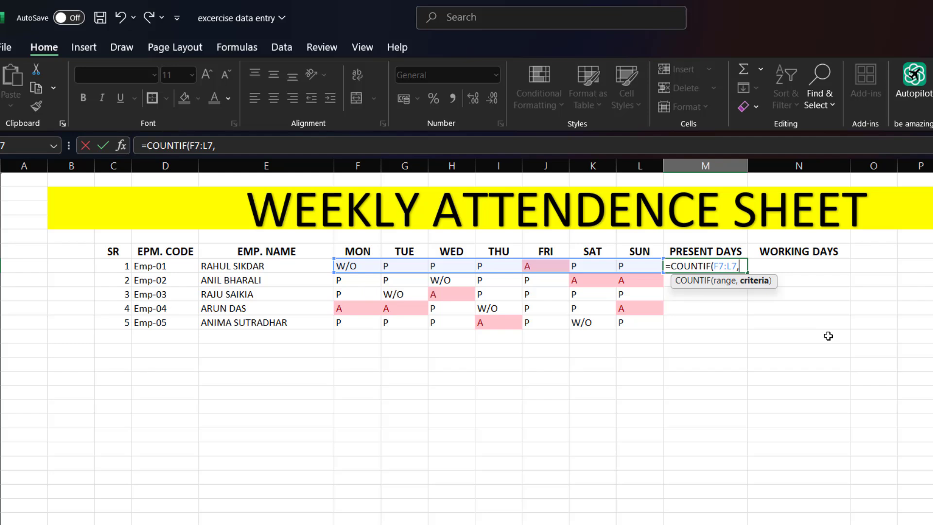
text(P)
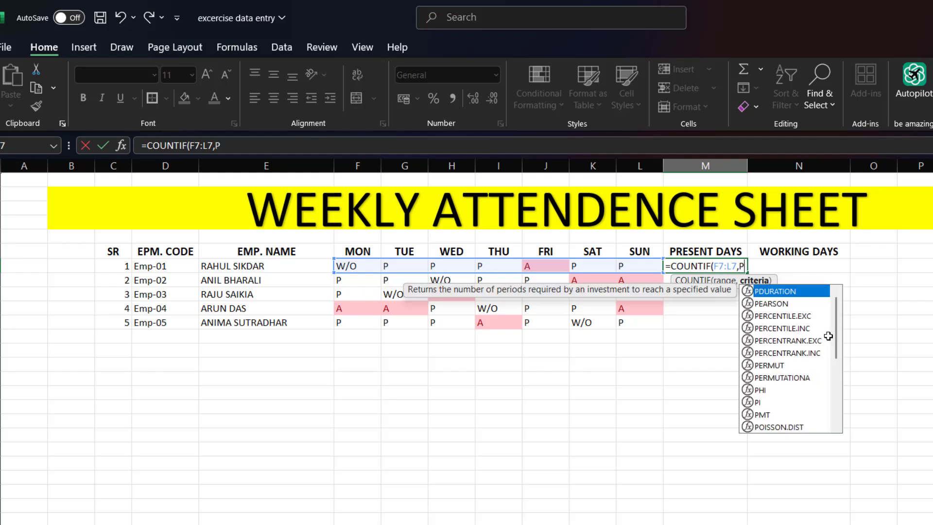
text())
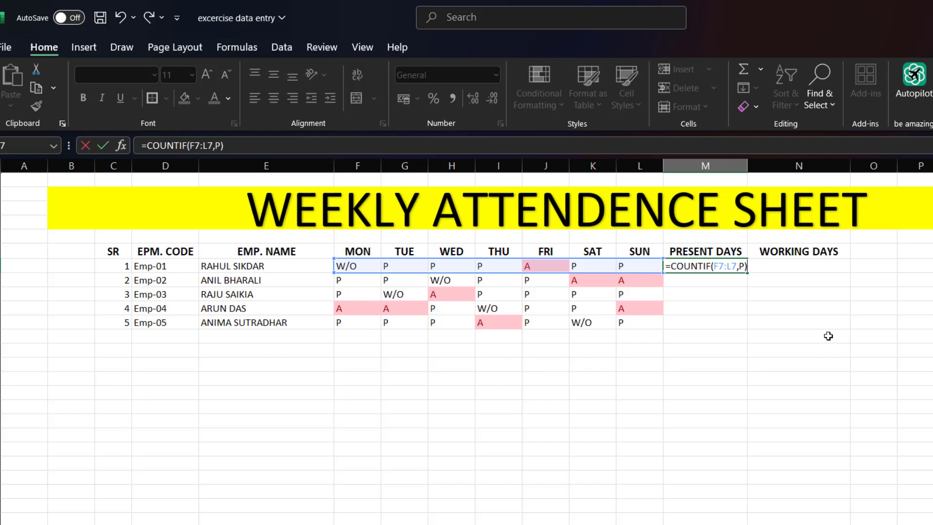
key(Return)
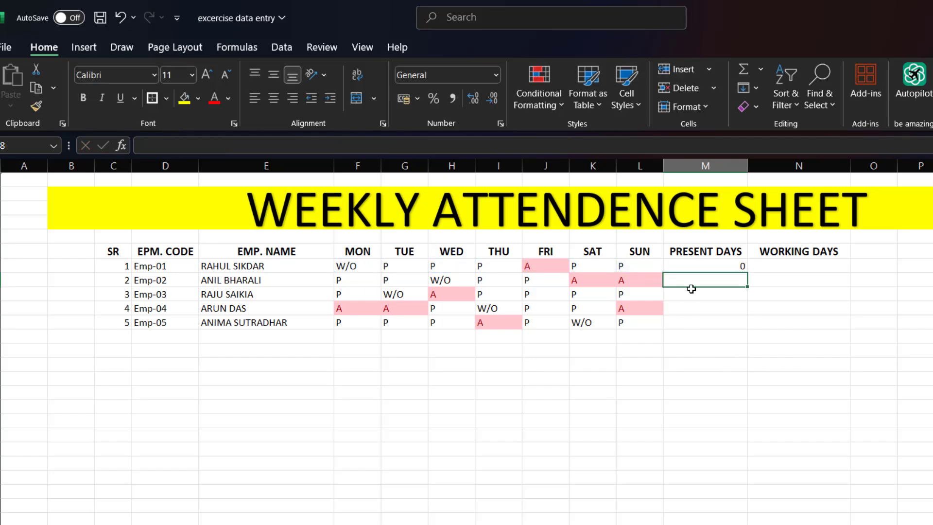
- Put the criterion of the M7 formula in quotation marks so it reads =COUNTIF(F7:L7,"P")
click(711, 268)
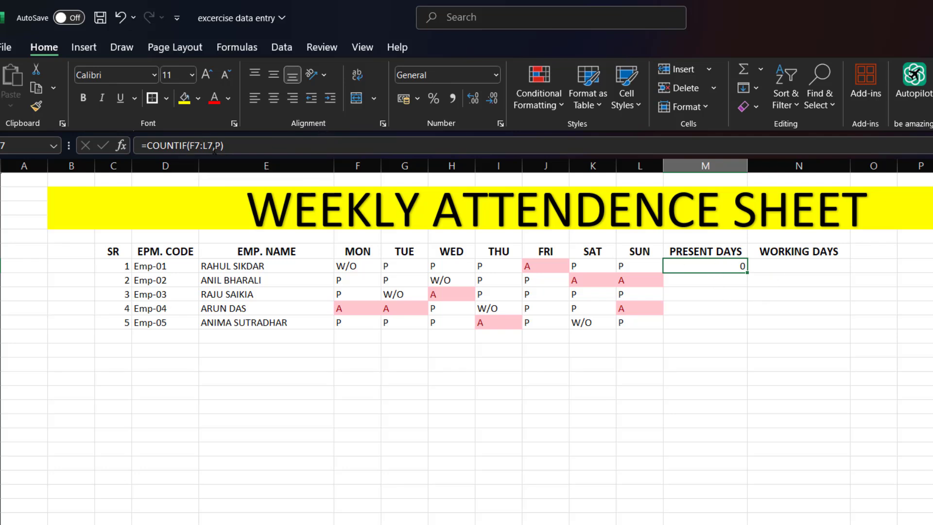
click(215, 146)
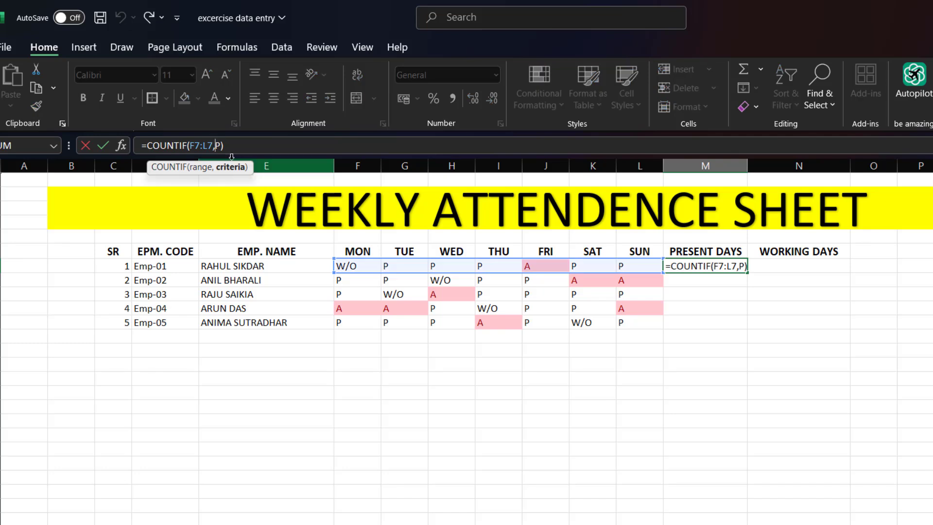
text(=)
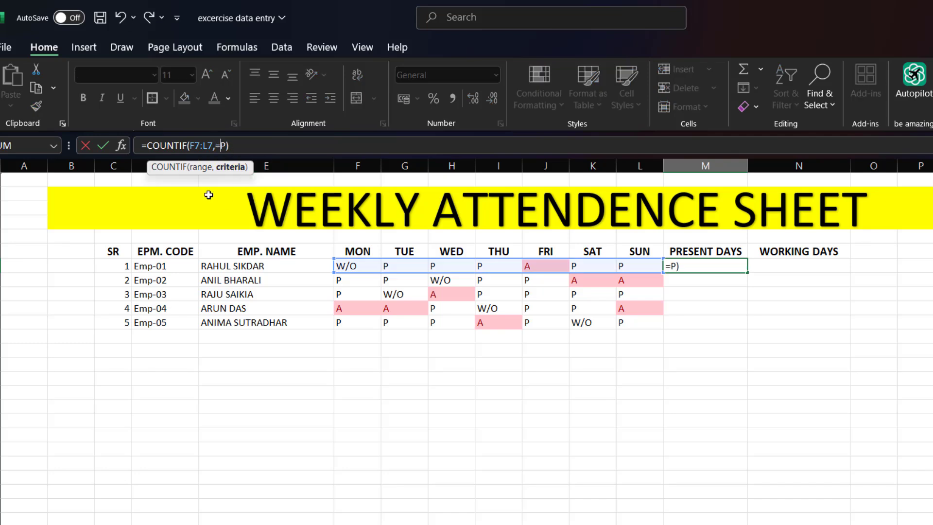
key(BackSpace)
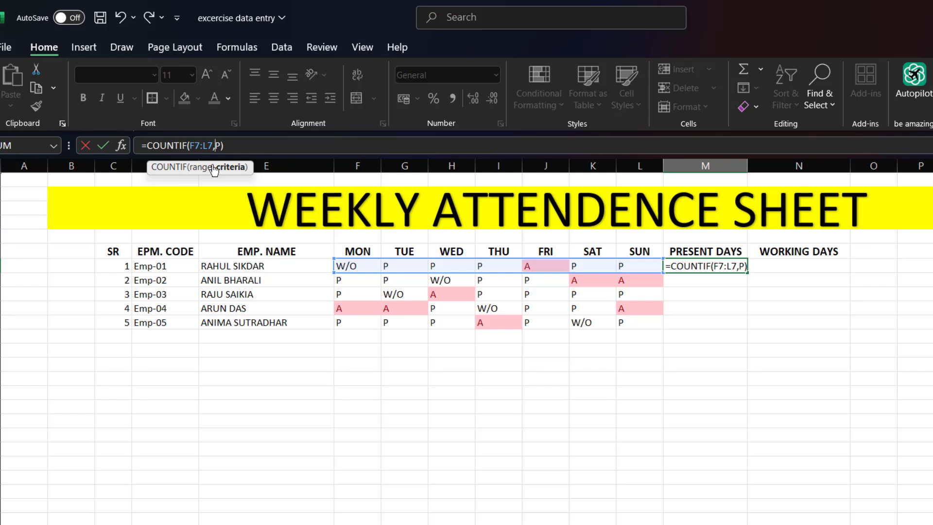
text("P)
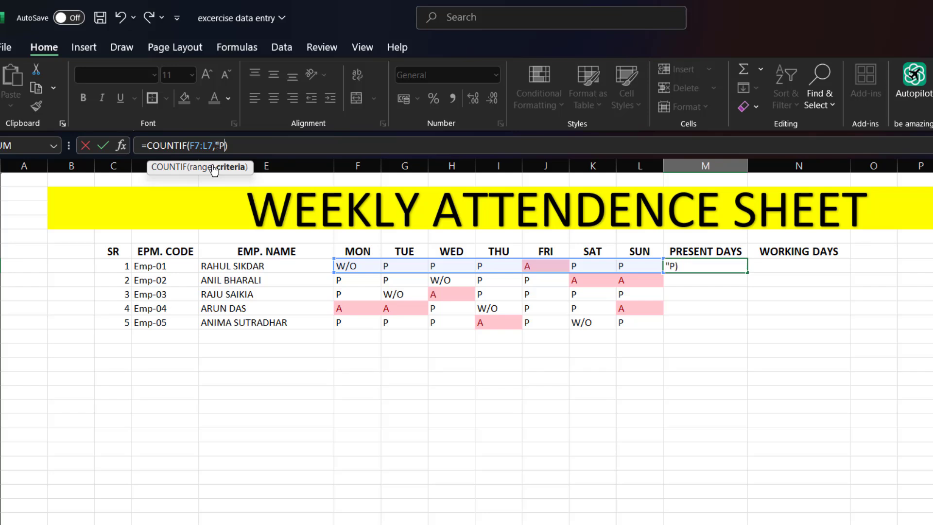
text(")
key(Return)
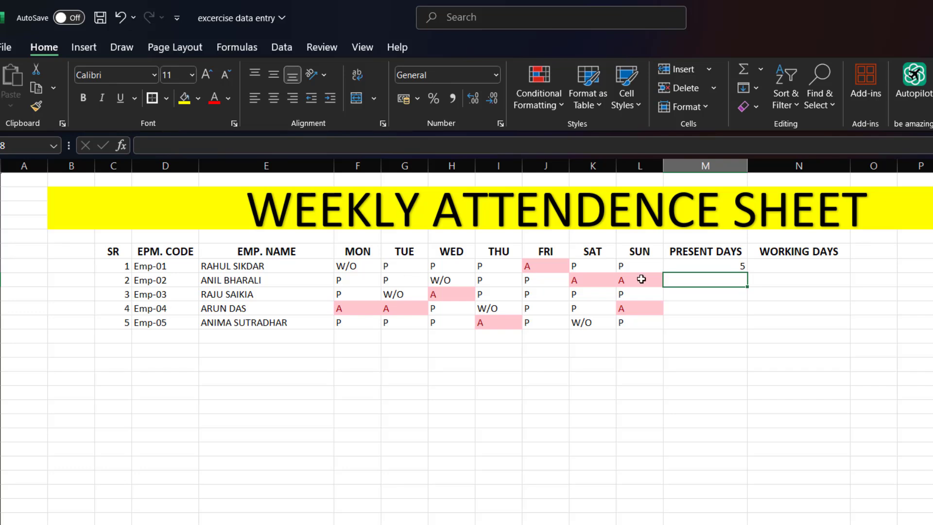
- Enter the formula =COUNTIF(F8:L8,"P") in the PRESENT DAYS cell M8 for Emp-02
click(730, 266)
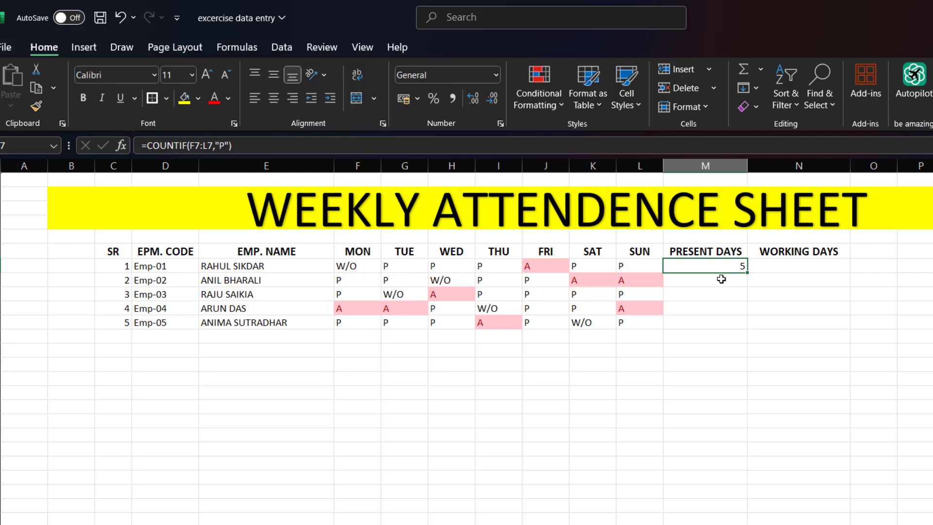
click(721, 279)
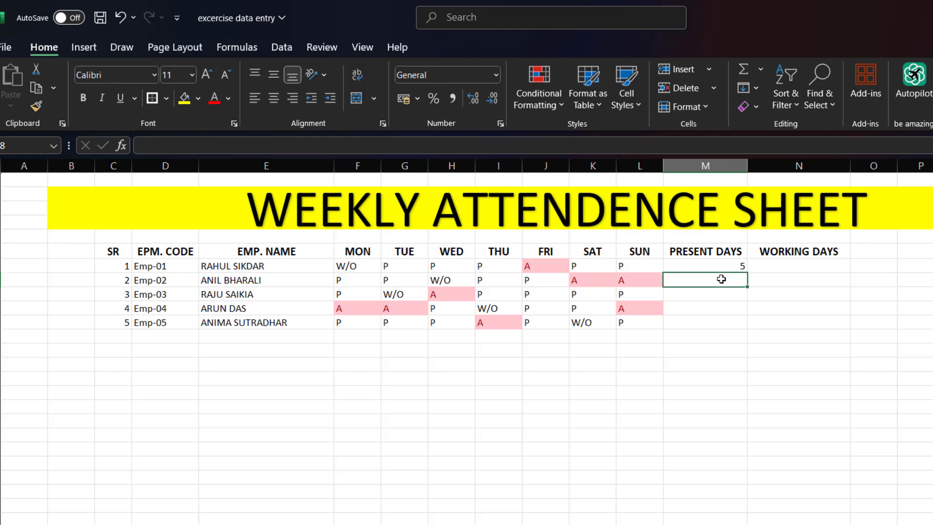
text(=COU)
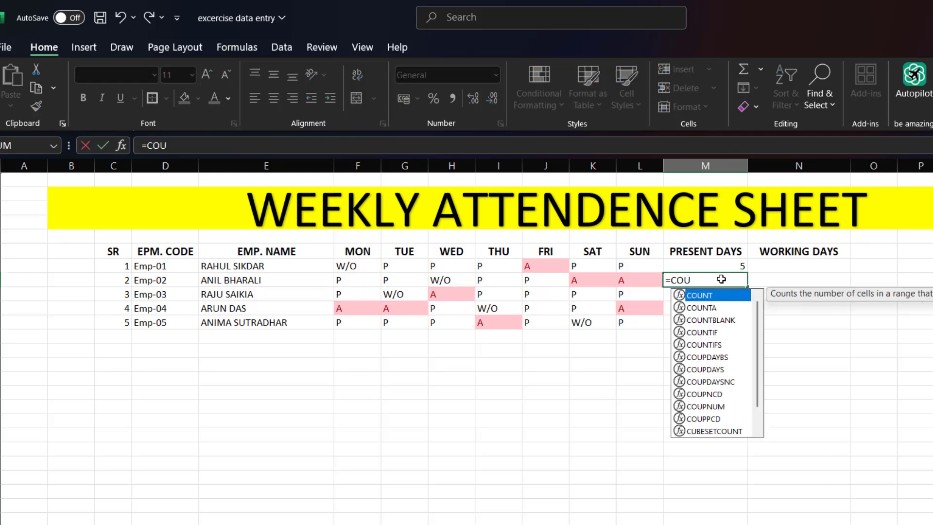
text(NTIF)
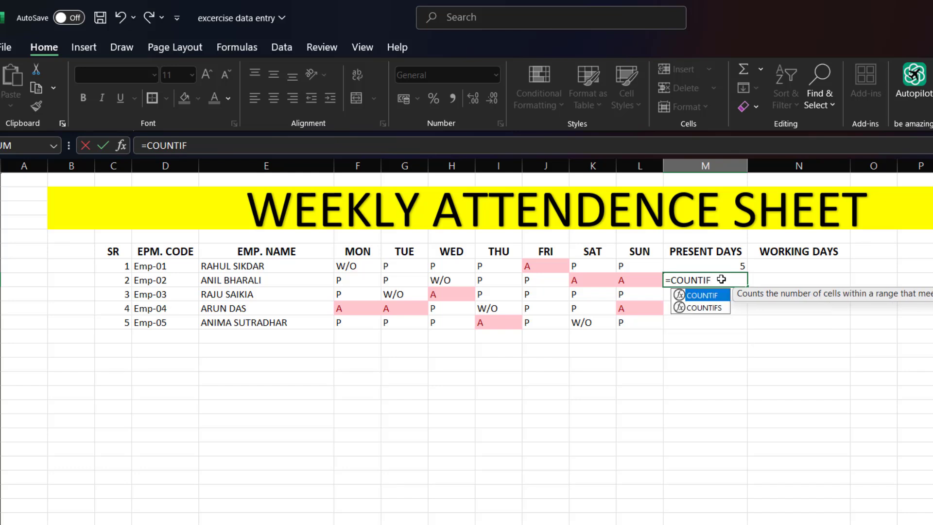
text(()
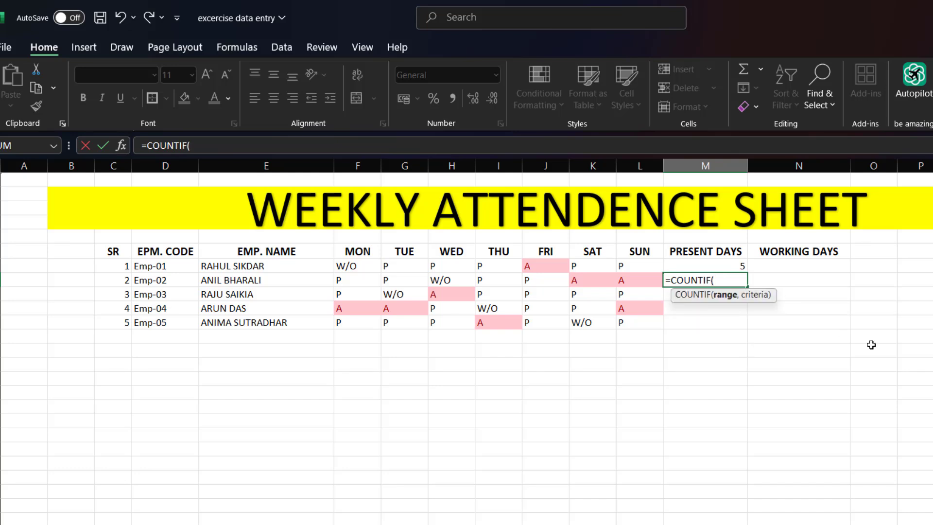
drag(368, 281, 620, 278)
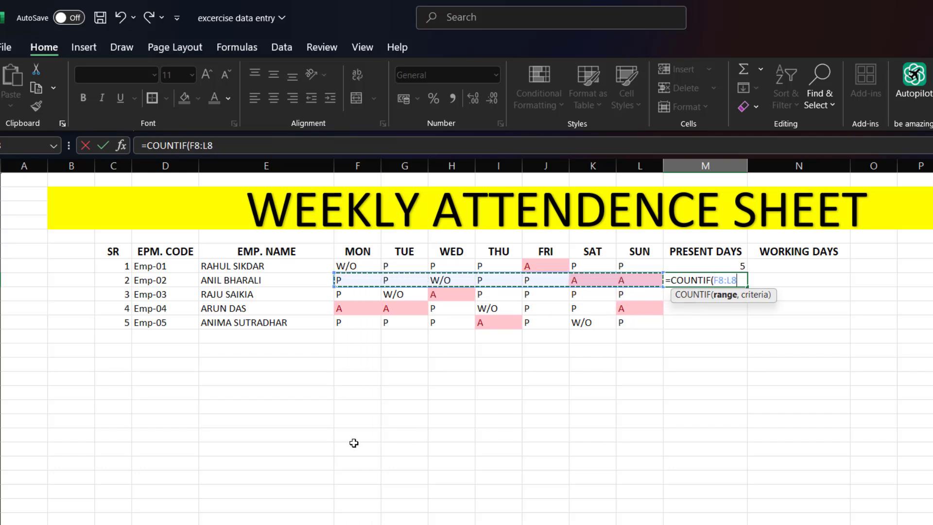
text(,)
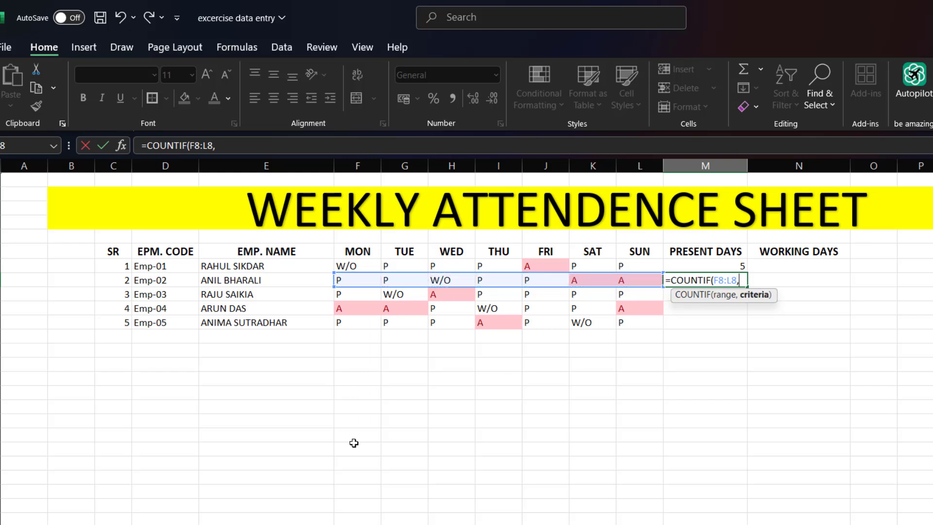
text("P"))
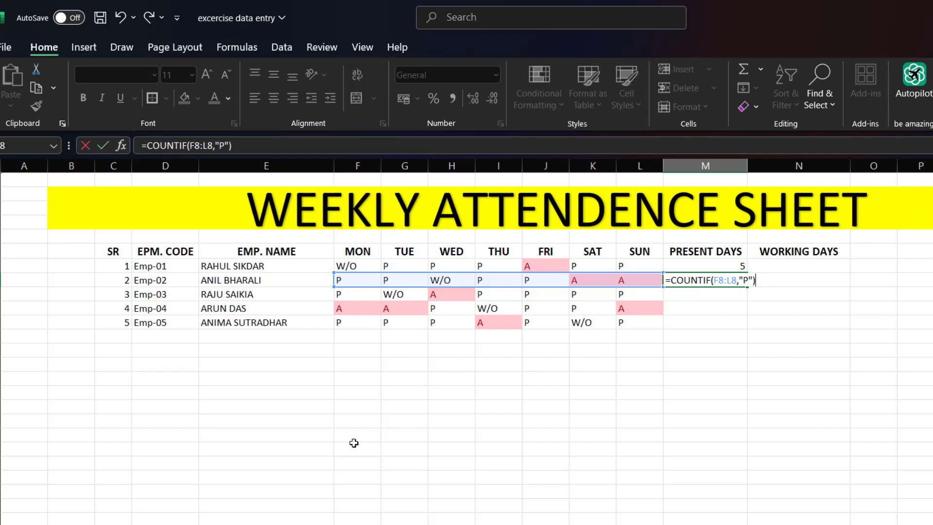
key(Return)
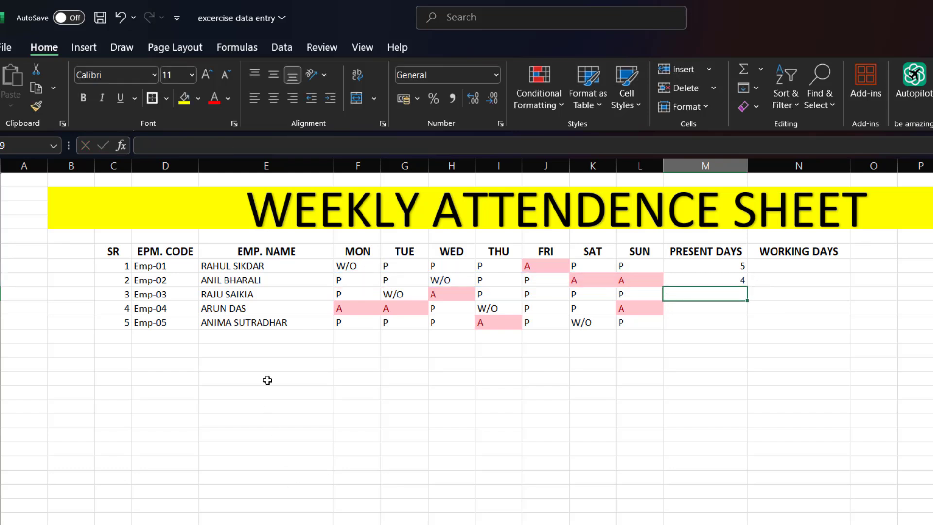
- Fill the COUNTIF formula from M8 down to M11 for Emp-03 to Emp-05
click(732, 283)
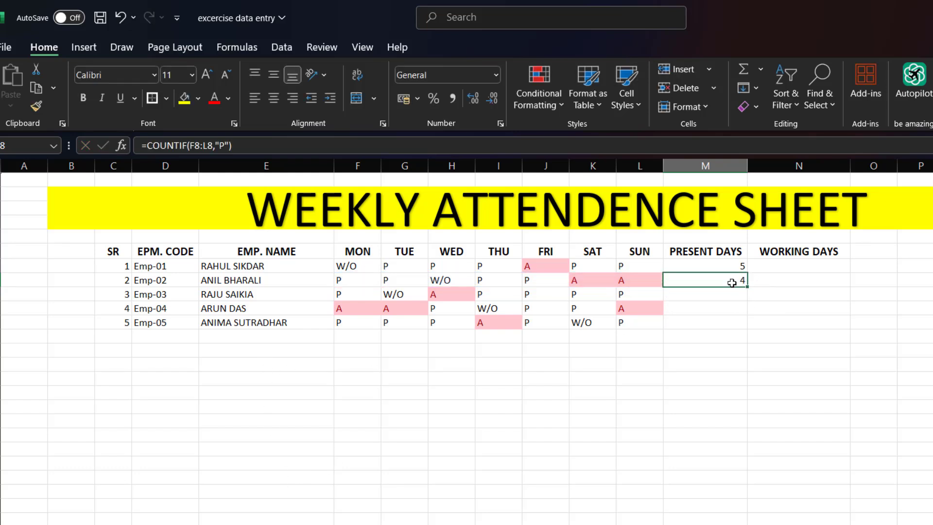
drag(749, 286, 750, 328)
click(865, 371)
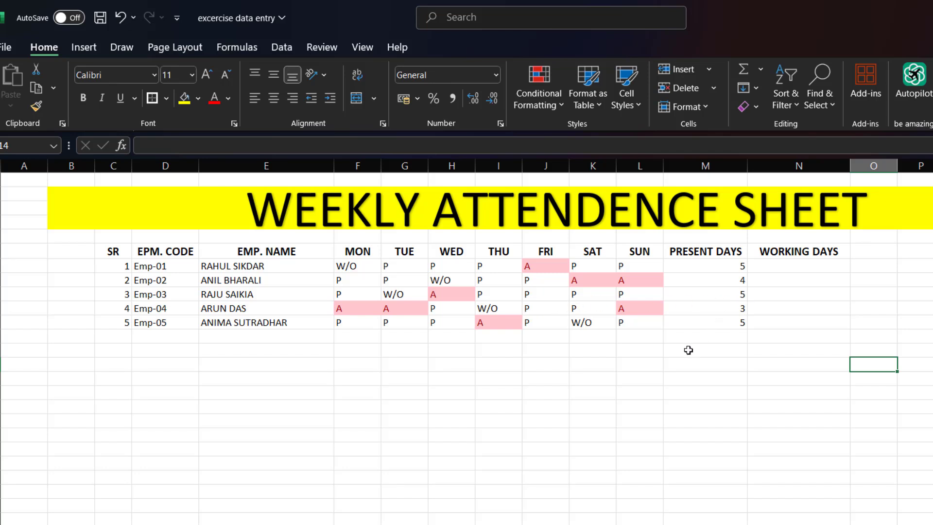
- Enter 6 in the WORKING DAYS cell N7 for Emp-01 and fill it down to N11 for Emp-05
click(794, 269)
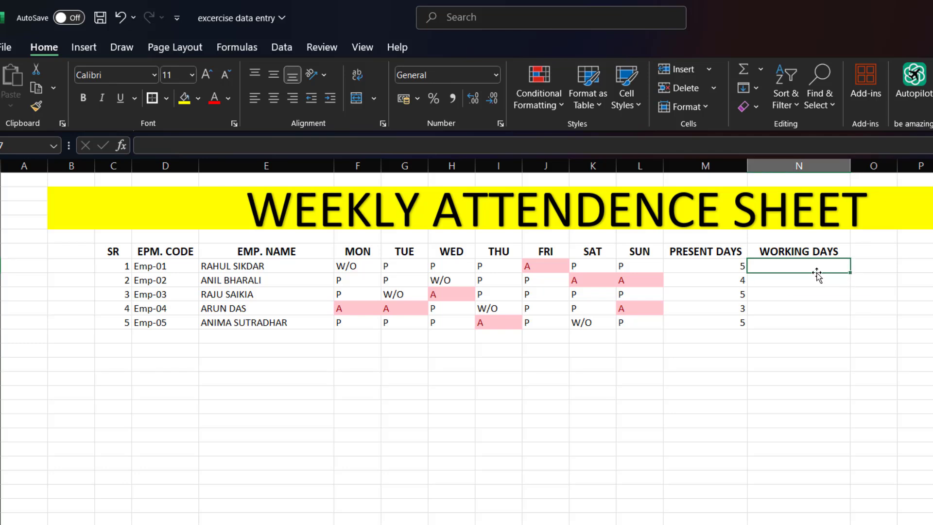
text(6)
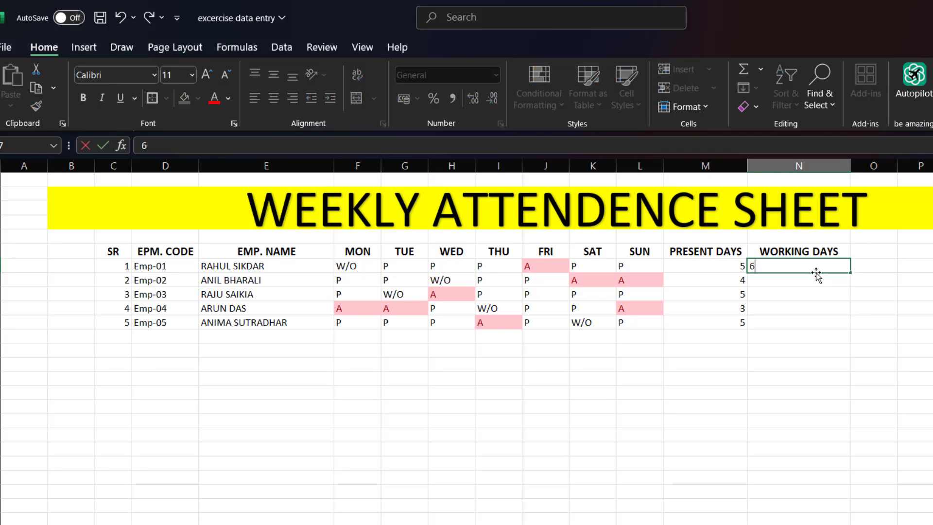
click(845, 322)
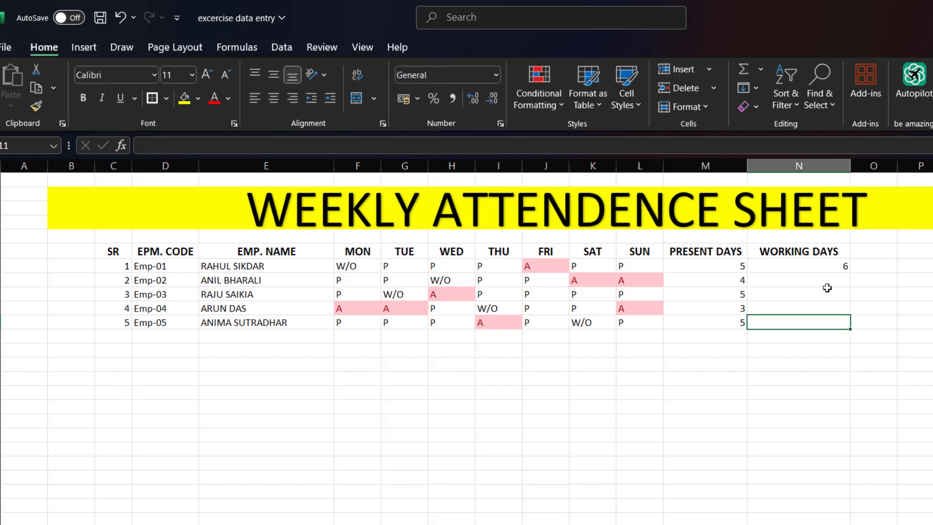
click(832, 267)
drag(854, 278, 856, 336)
click(785, 381)
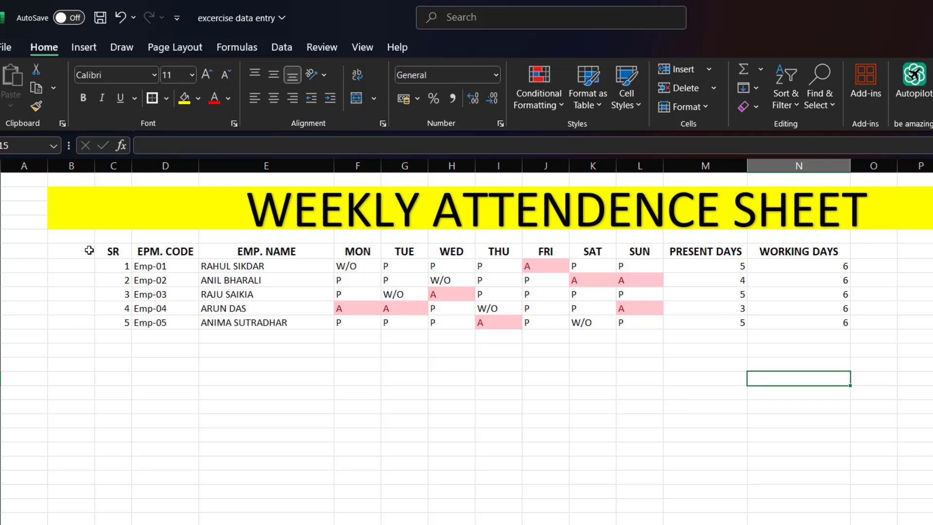
- Give the heading row from SR to WORKING DAYS a black fill and white font colour
drag(112, 249, 807, 242)
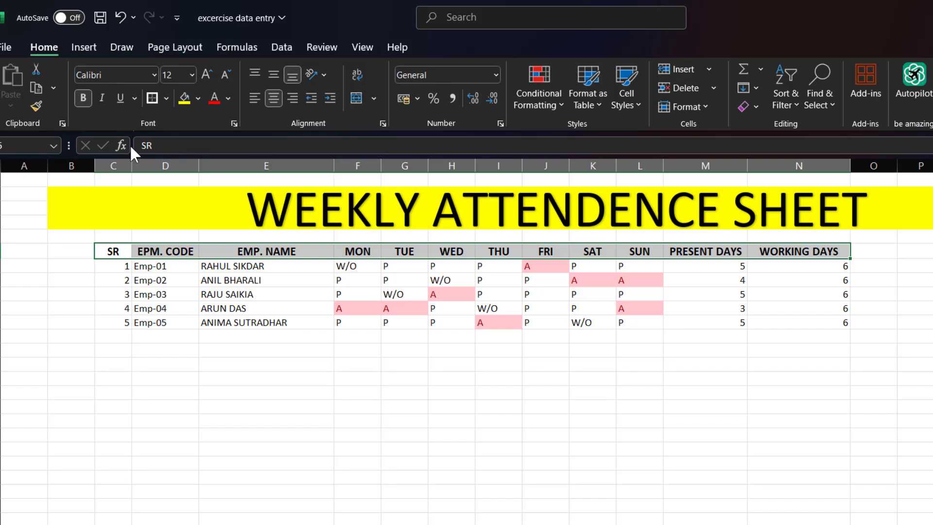
click(197, 98)
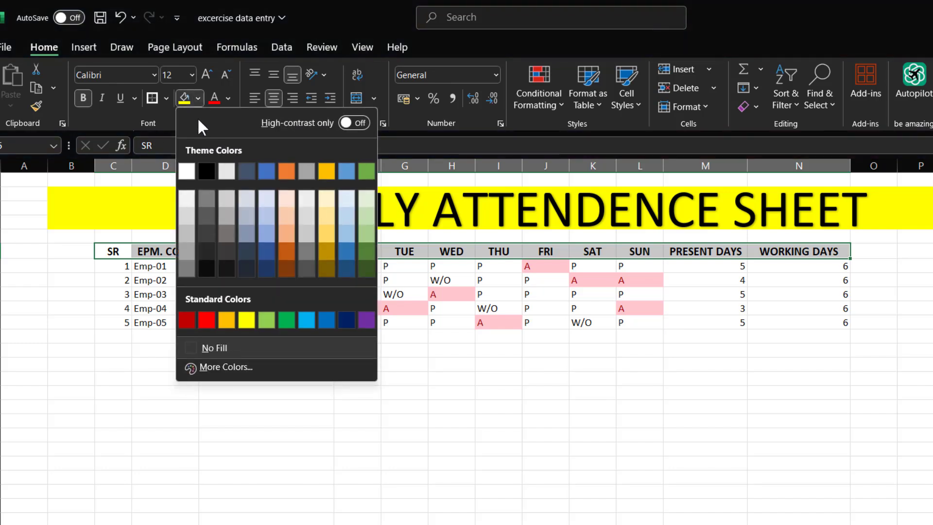
click(206, 171)
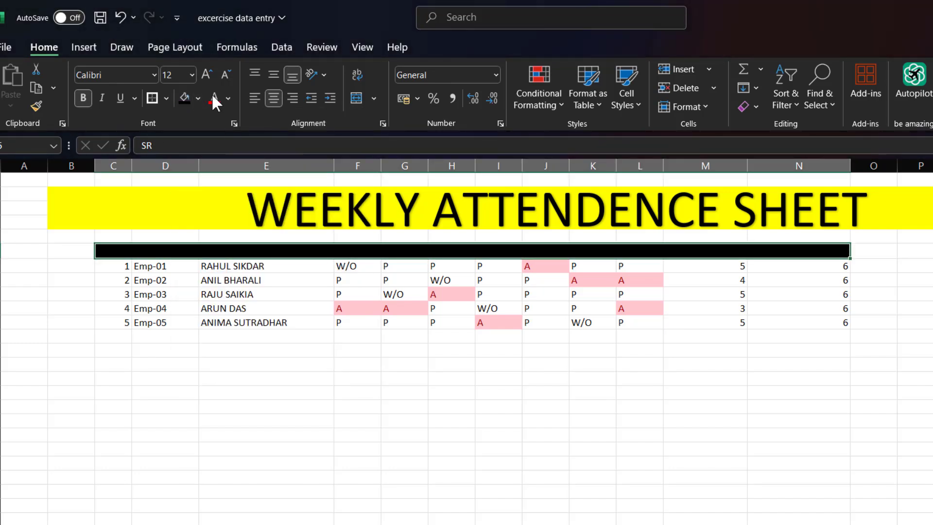
click(227, 99)
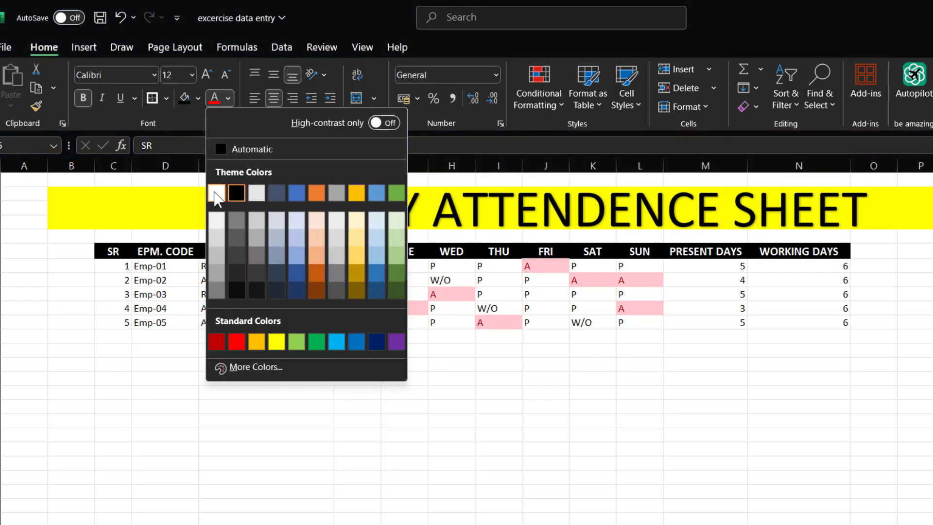
click(216, 194)
click(236, 350)
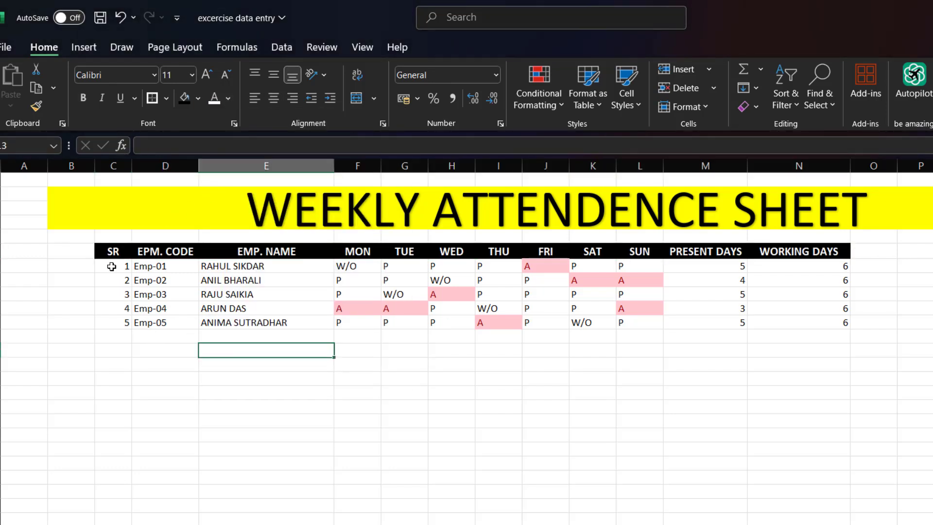
- Apply All Borders to the employee data range C7:N11
drag(111, 266, 814, 321)
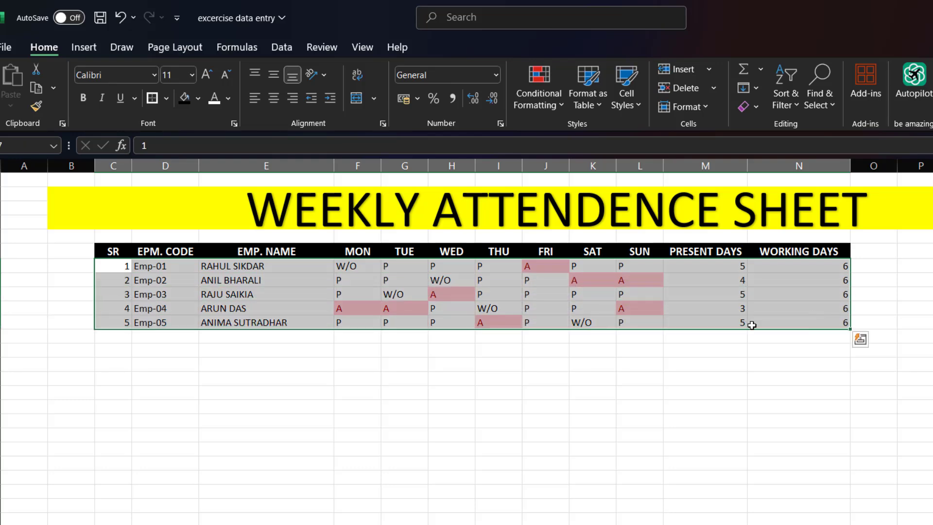
click(167, 99)
click(161, 249)
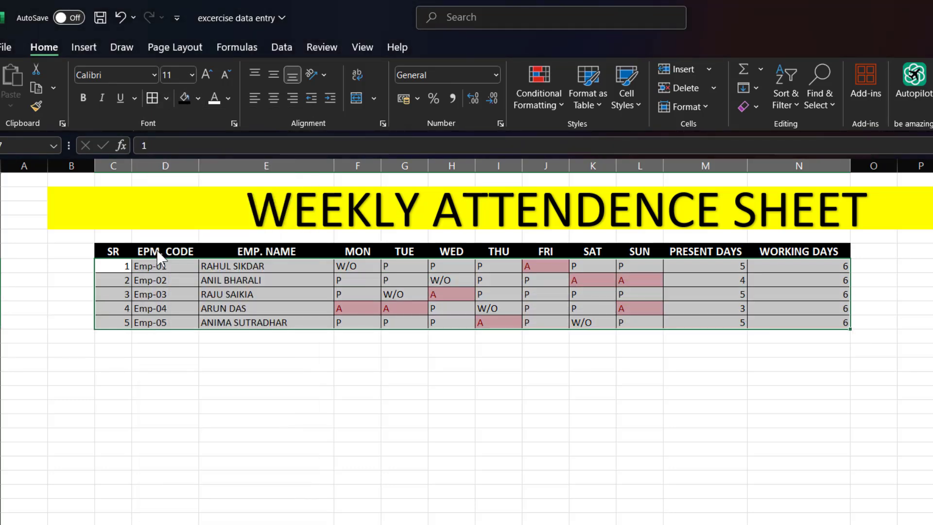
click(166, 98)
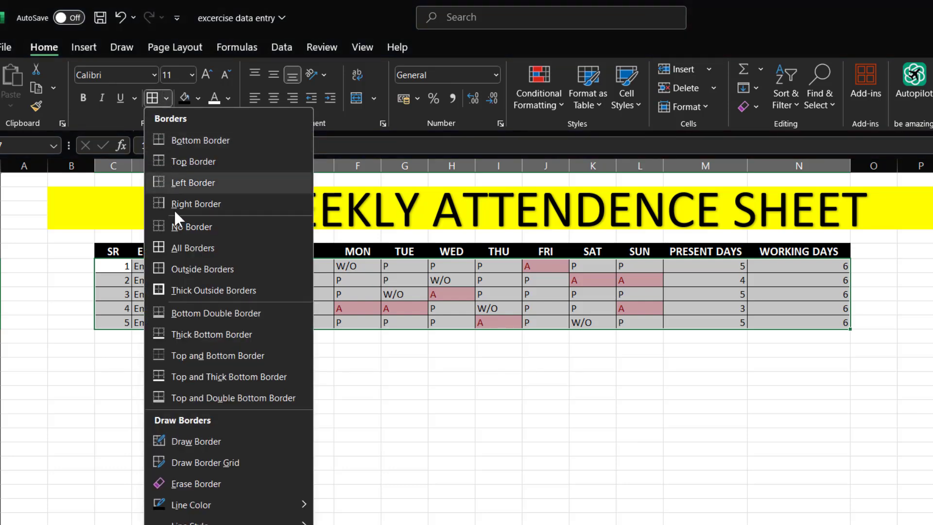
click(576, 386)
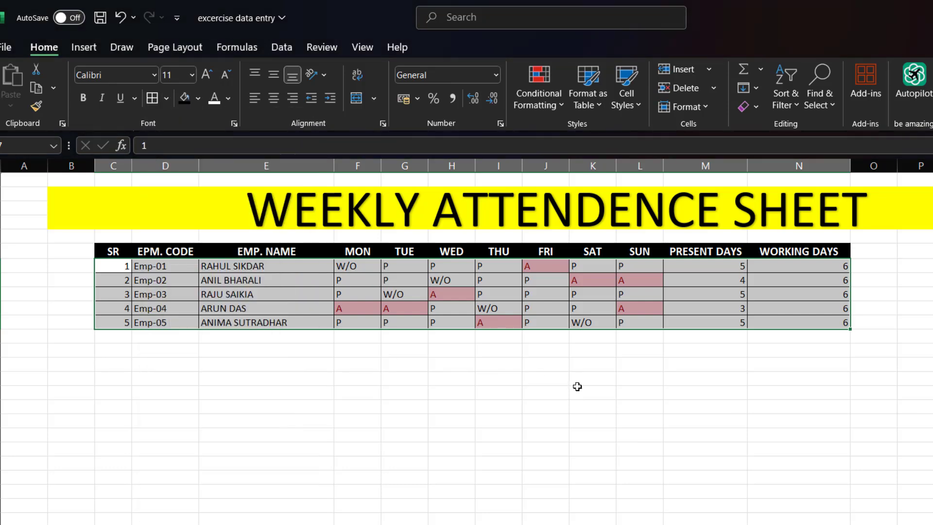
click(770, 343)
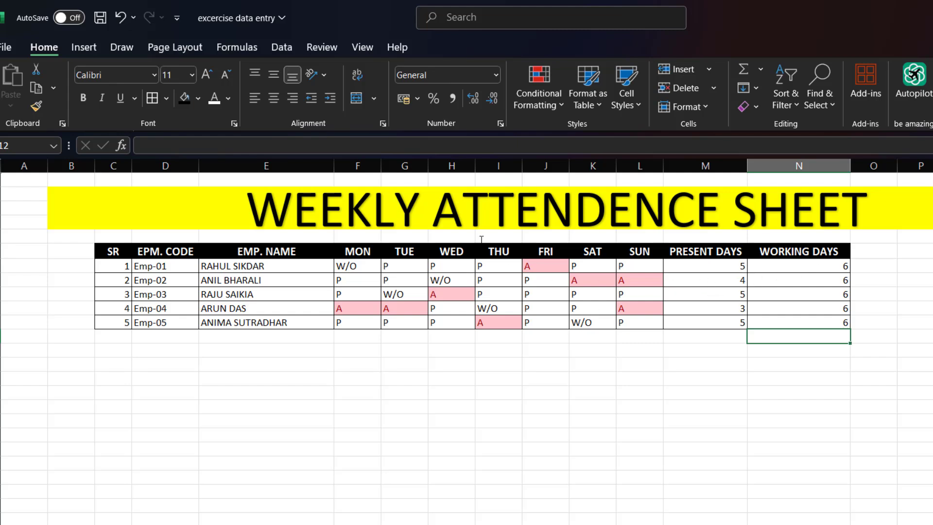
- Move the WEEKLY ATTENDENCE SHEET title text box to the left so it sits roughly centred above the table
click(572, 228)
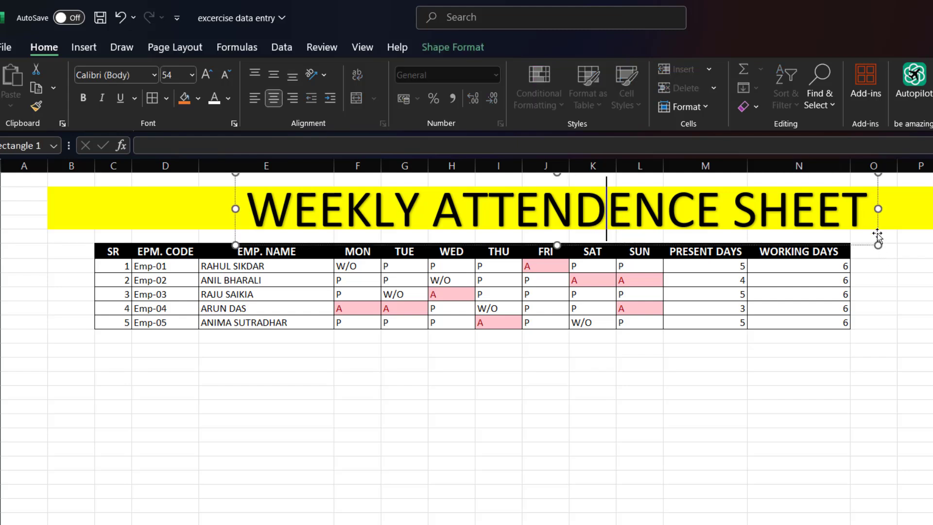
drag(878, 237, 815, 232)
key(Escape)
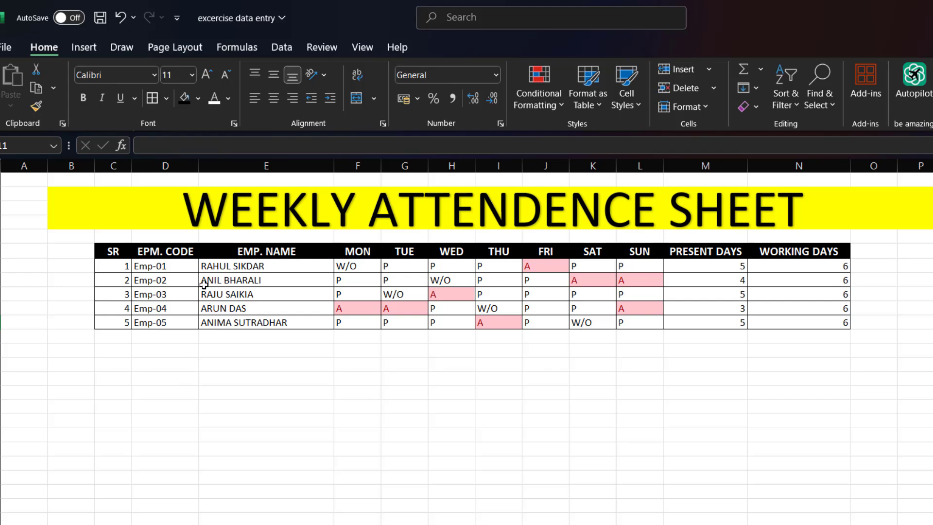
- Increase the font size of the employee data range C7:N11 to 12
drag(121, 268, 792, 322)
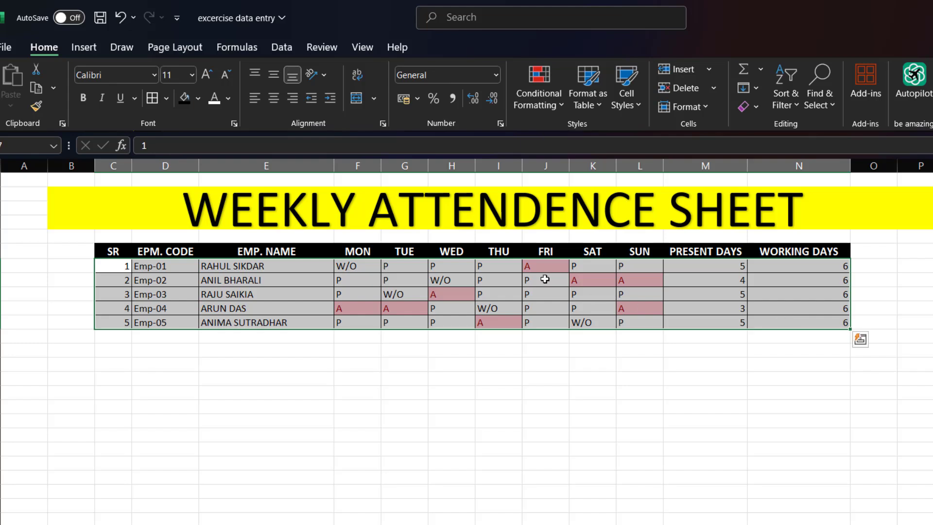
click(208, 75)
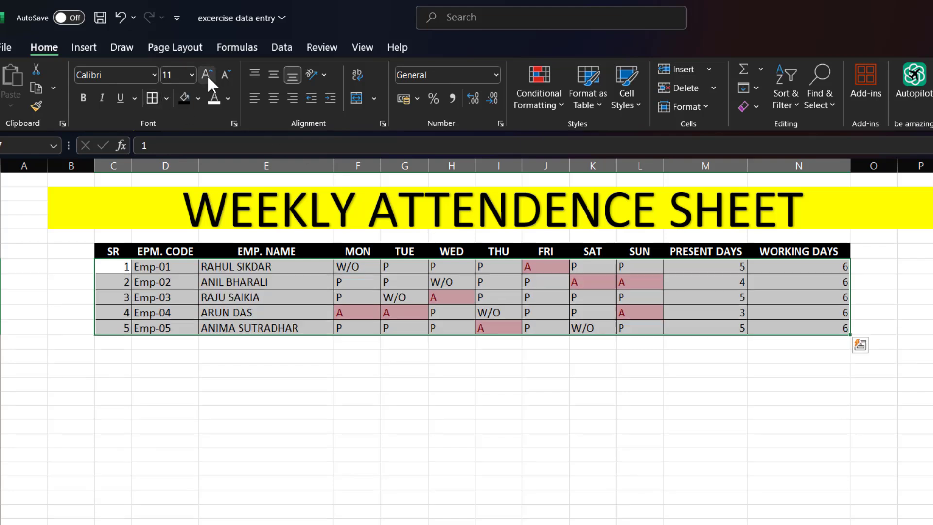
click(430, 382)
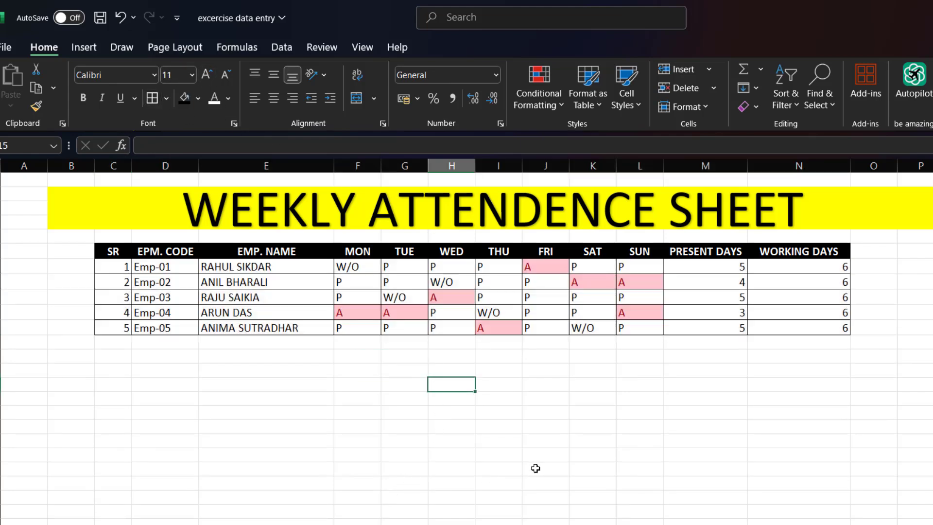